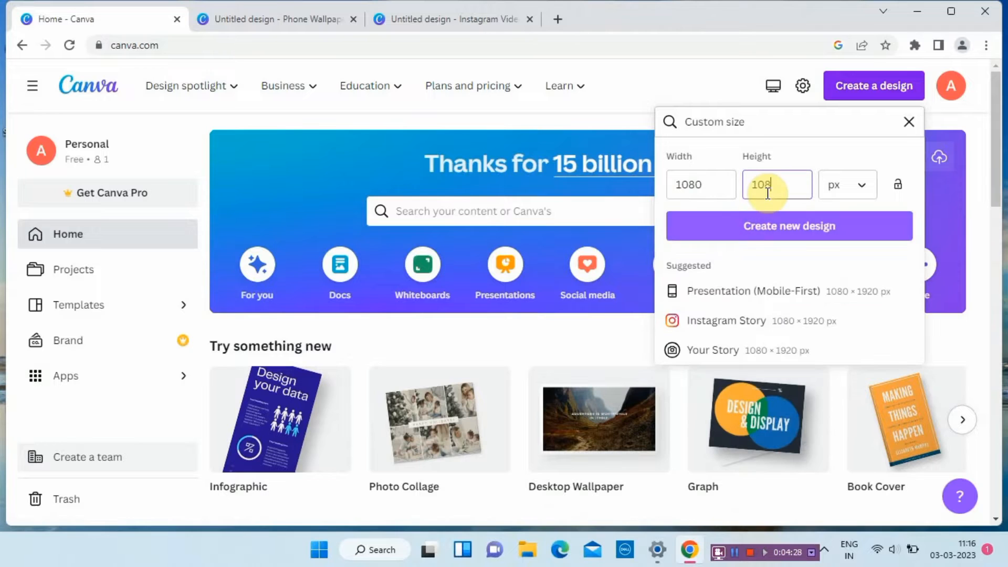
Create a new 1080 × 1080 px design and place the solid white rectangle graphic on the page.
click(782, 231)
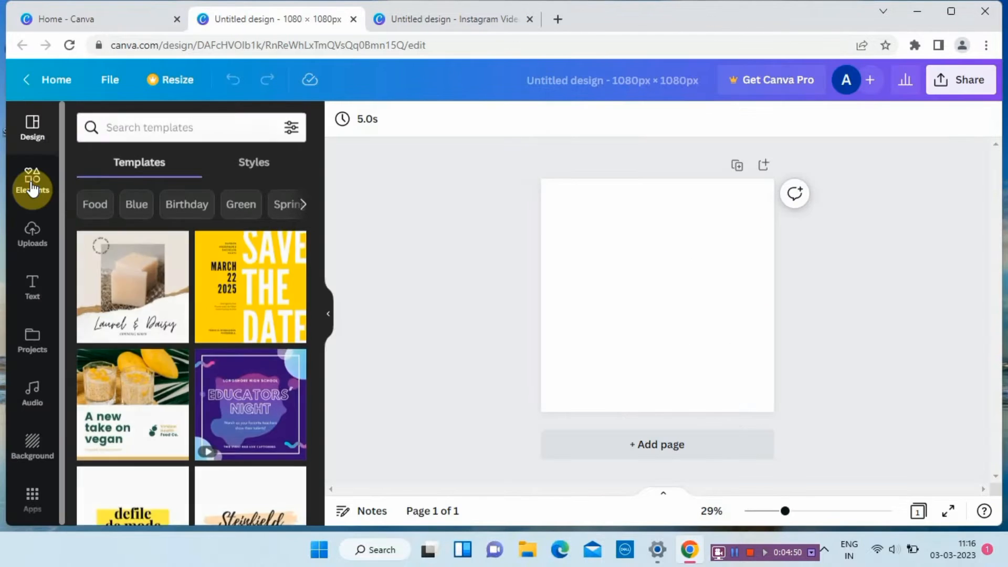
click(32, 187)
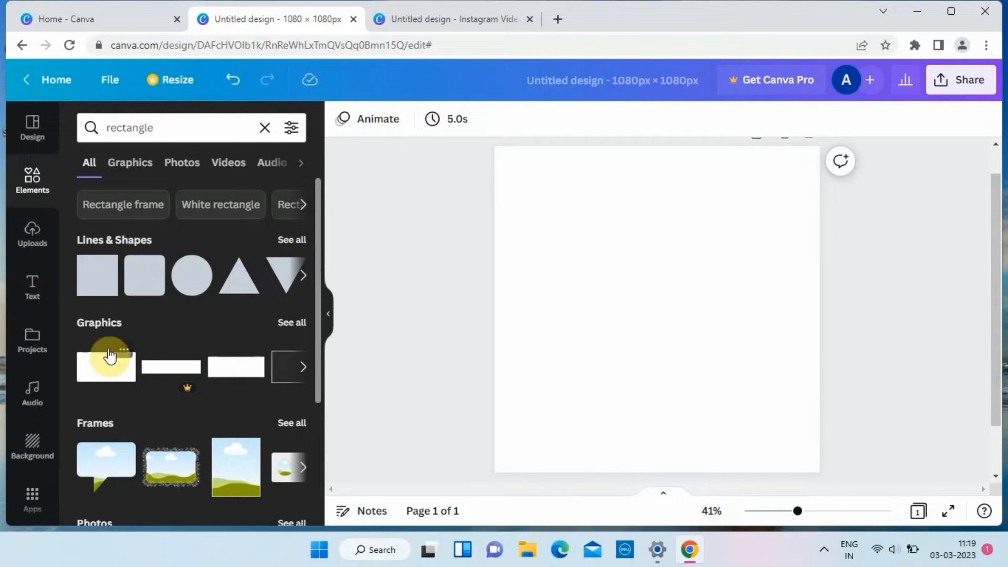
drag(109, 357, 651, 309)
Color the rectangle dark gray and turn it upright at a larger size.
click(342, 120)
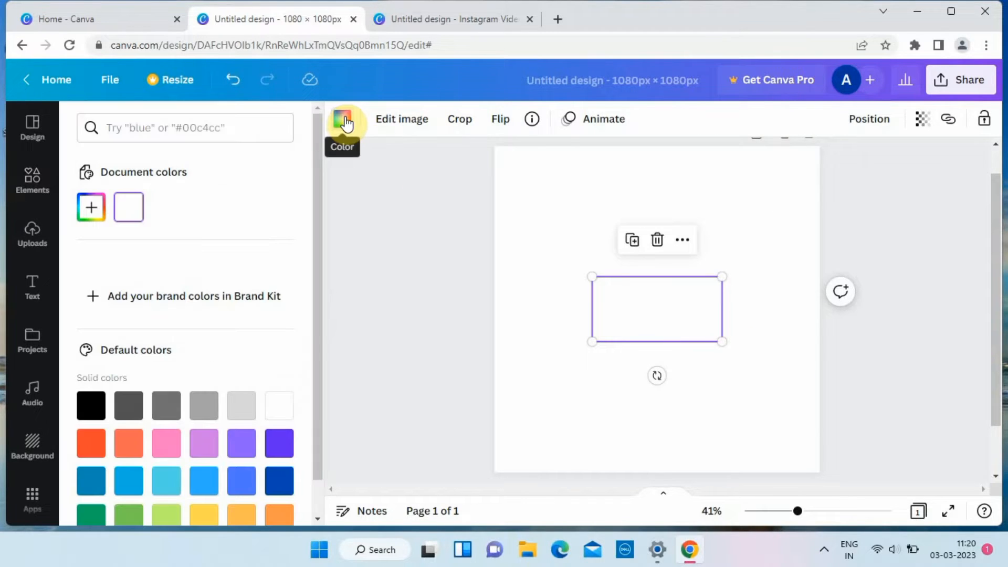
click(129, 417)
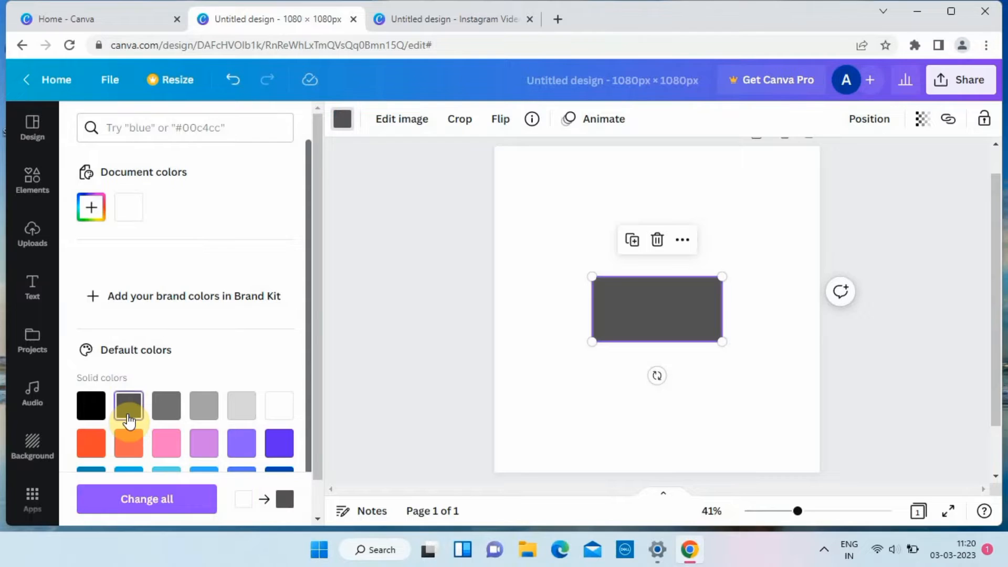
drag(655, 374, 684, 308)
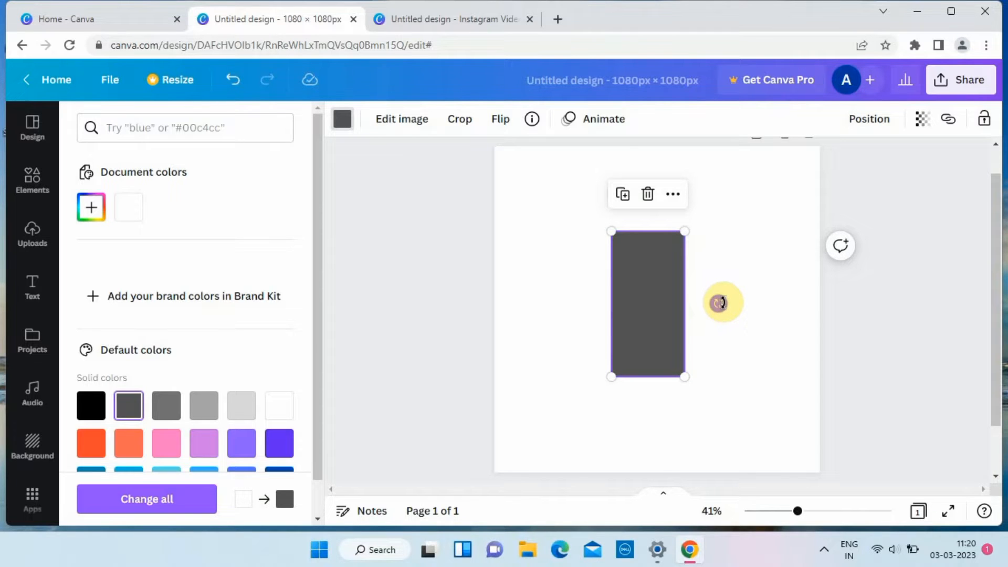
drag(685, 231, 699, 193)
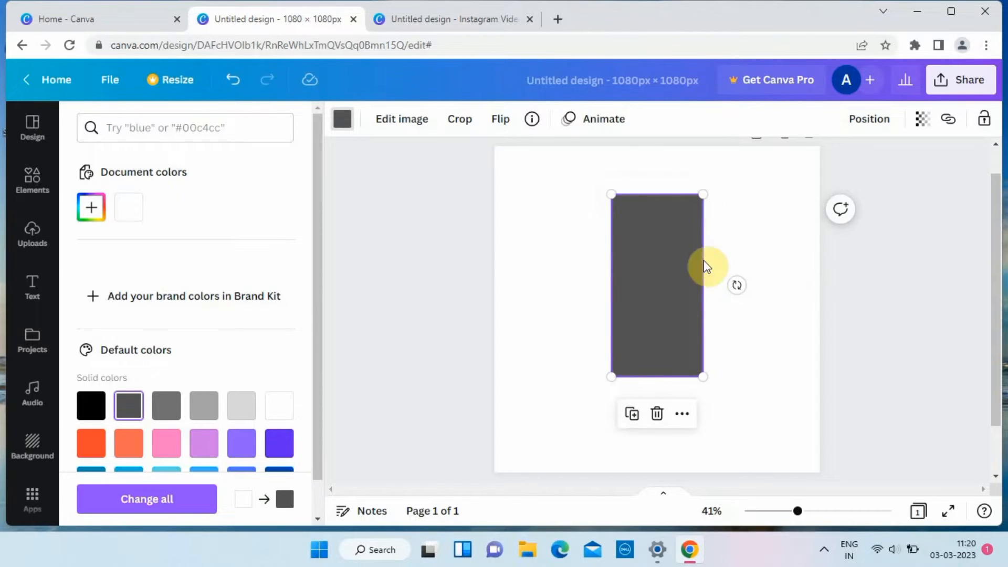
Tilt and enlarge the gray rectangle, placing it so only a diagonal wedge covers the page's lower-right corner.
drag(735, 278, 745, 308)
drag(662, 301, 796, 360)
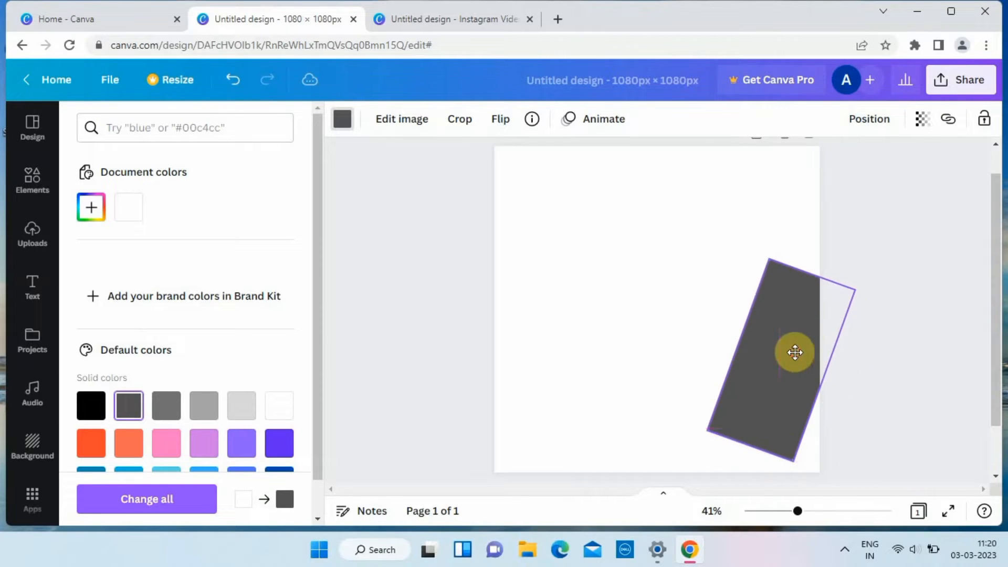
drag(706, 428, 634, 480)
drag(708, 399, 820, 371)
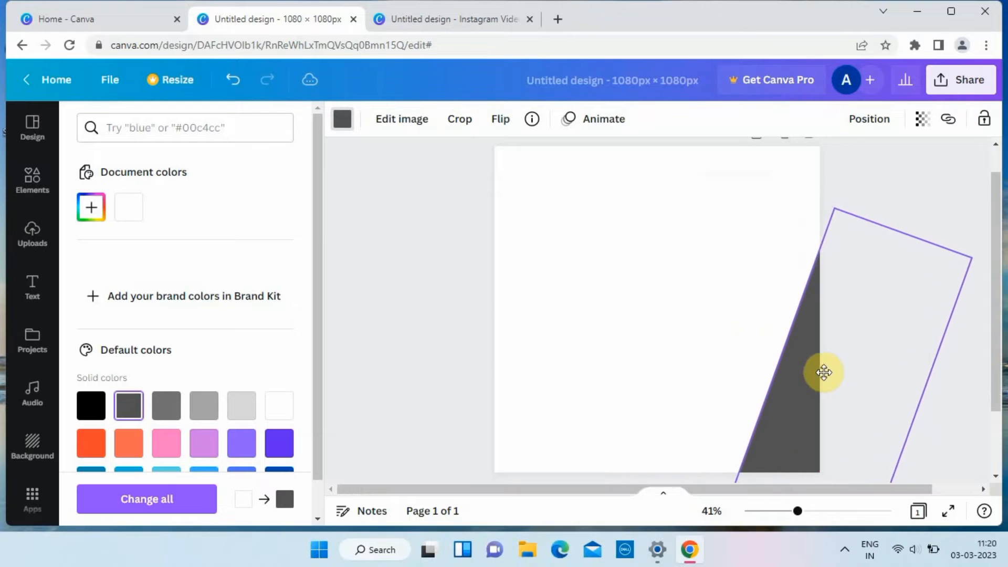
click(398, 364)
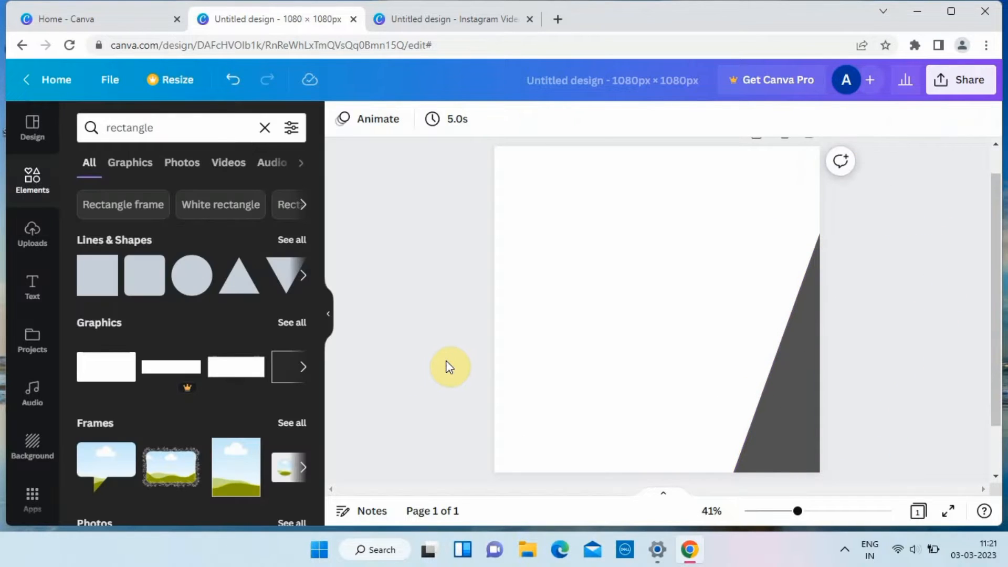
Search the elements for "frame" and add the circular photo frame to the page.
click(264, 128)
text(frame)
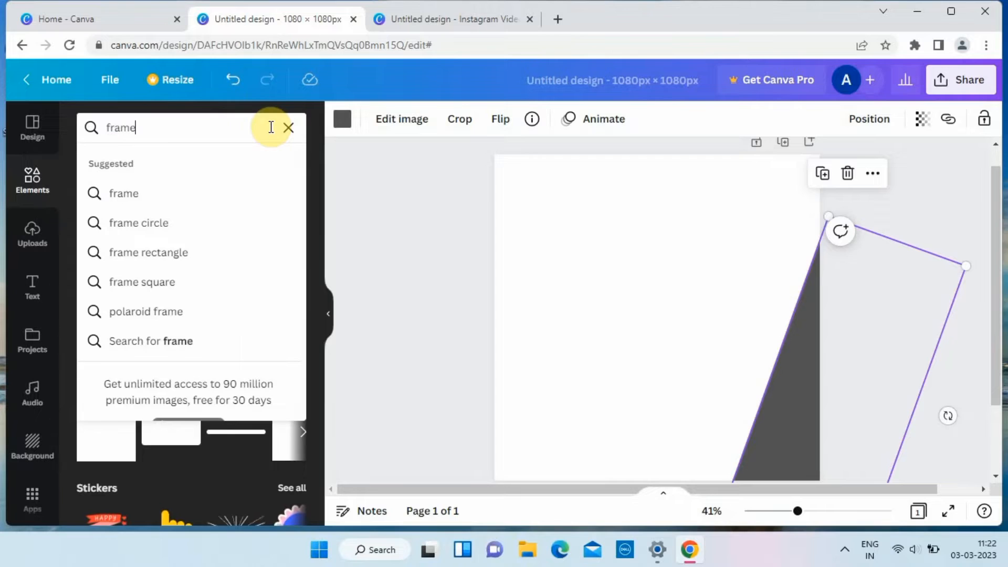
key(Return)
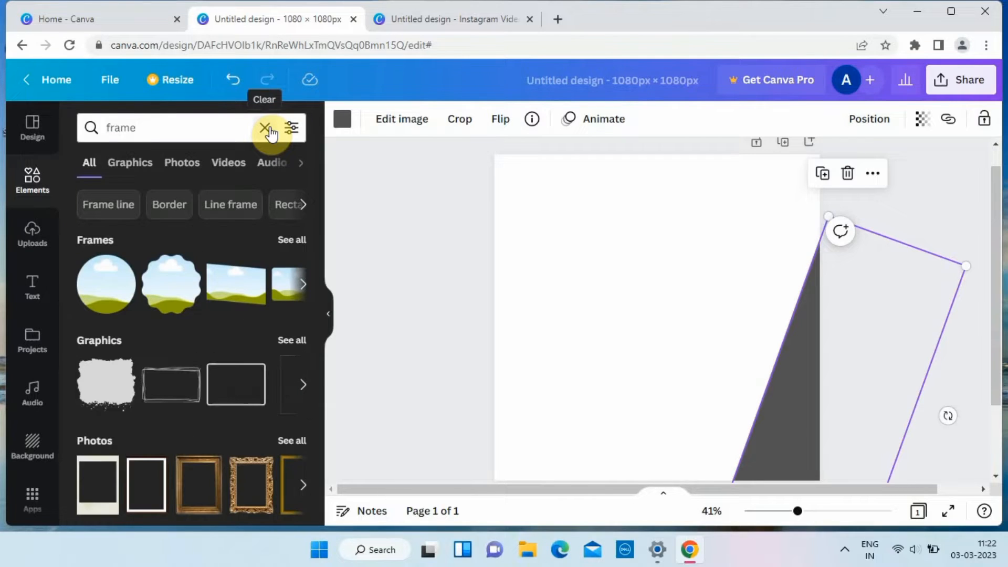
click(111, 291)
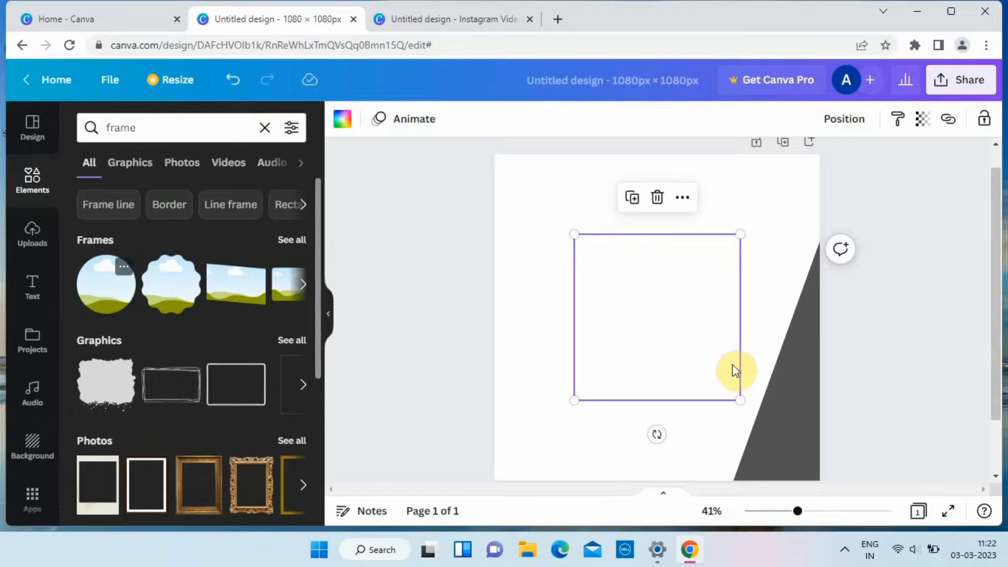
Shrink the circular frame slightly and place it at the page's lower right, overlapping the gray wedge.
drag(647, 294, 726, 370)
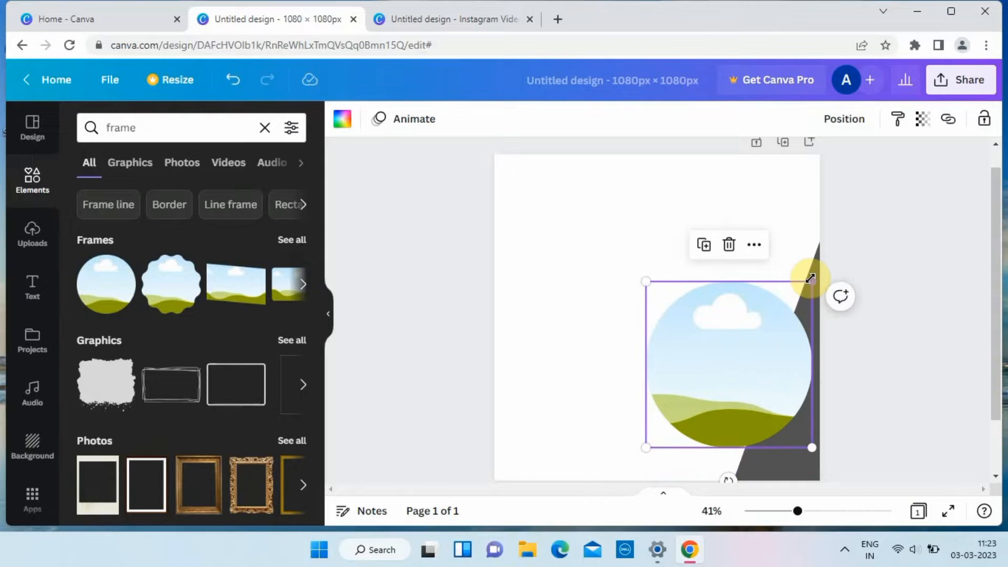
drag(810, 278, 780, 315)
drag(708, 365, 742, 371)
click(540, 294)
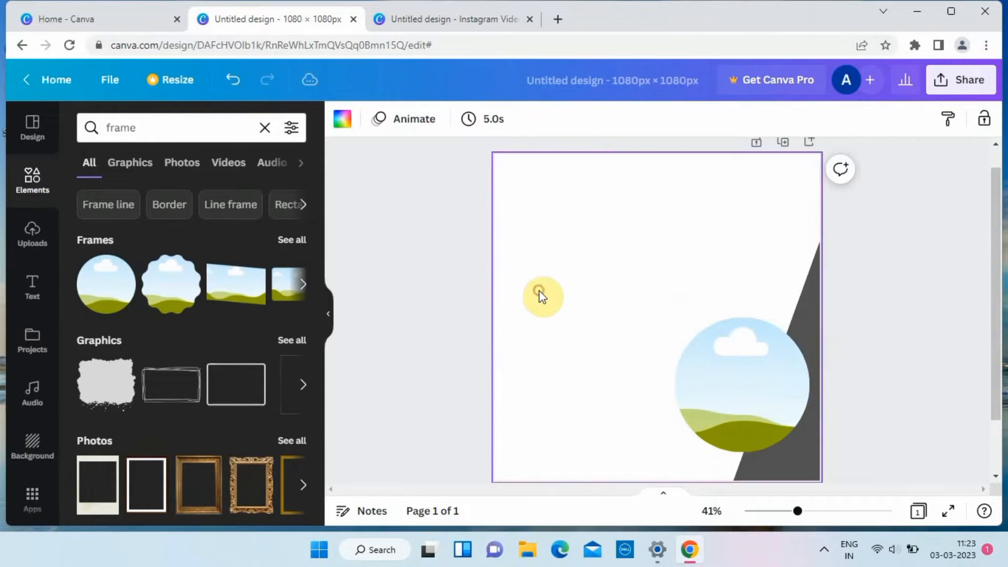
Search the graphics for "message" and add the solid orange speech bubble to the page.
click(265, 128)
text(message)
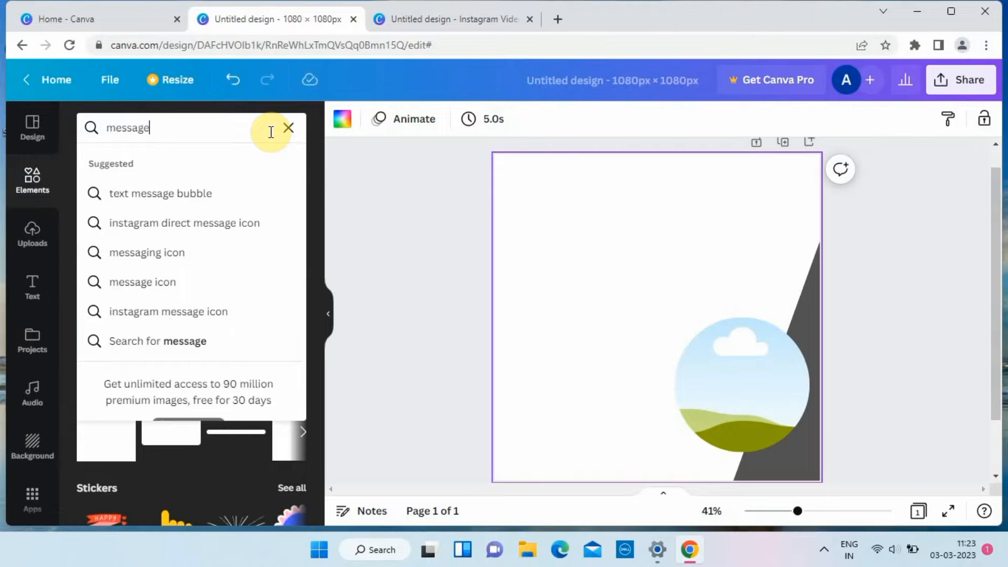
key(Return)
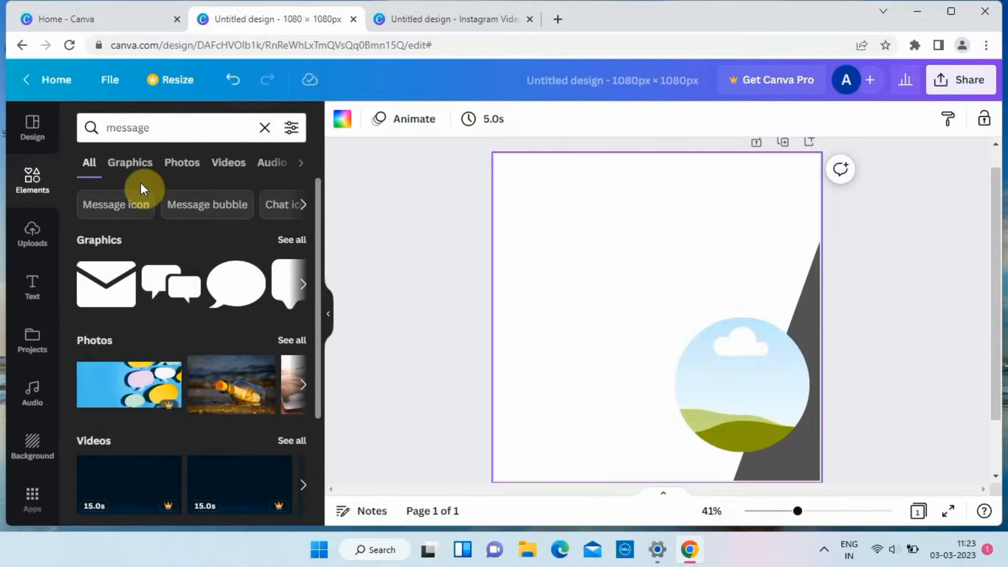
click(139, 164)
scroll(178, 295, down, 5)
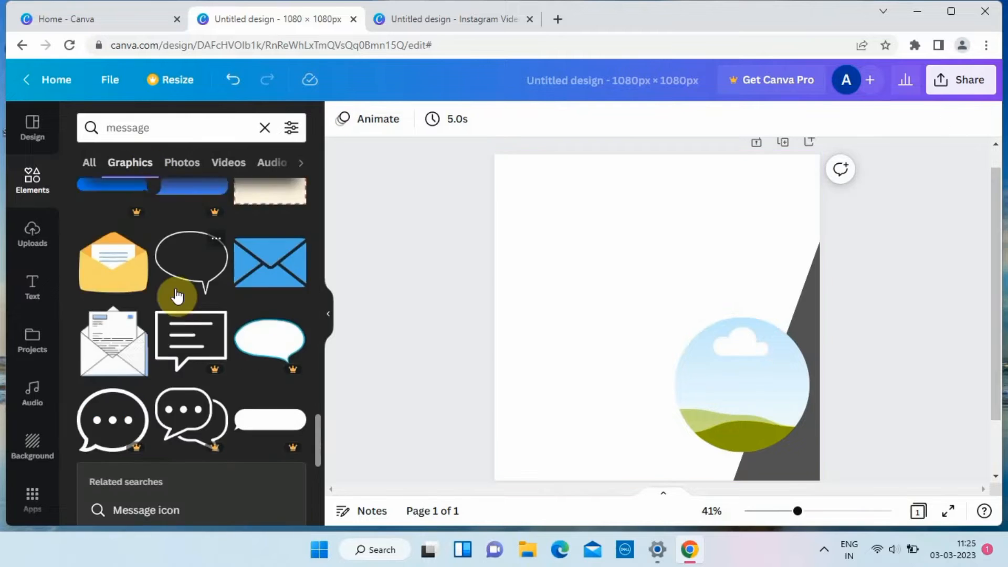
scroll(178, 294, down, 3)
click(99, 330)
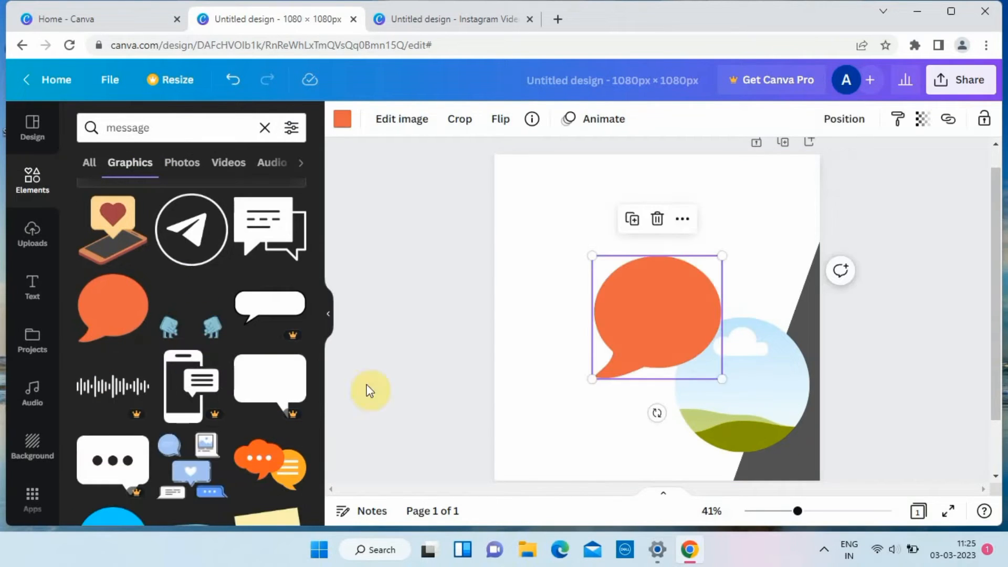
Rotate and enlarge the speech bubble, placing it across the page's upper-left corner with its tail pointing down.
drag(658, 294, 580, 232)
drag(681, 251, 779, 262)
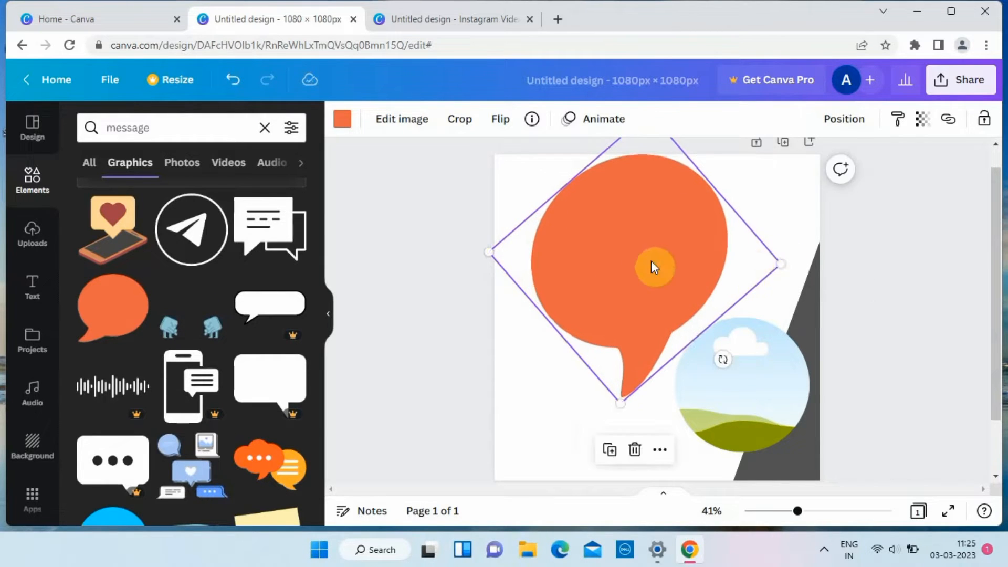
drag(651, 262, 582, 209)
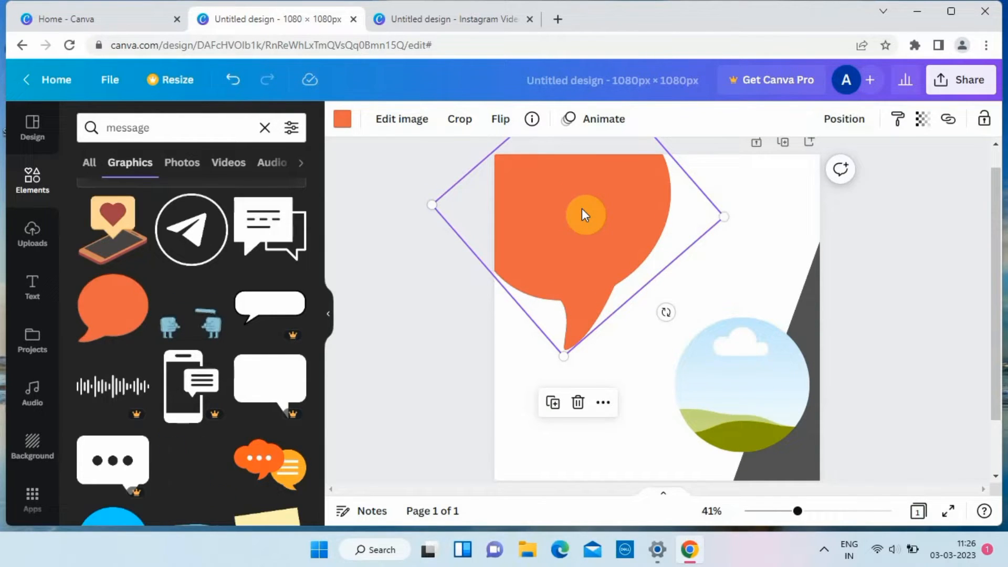
click(758, 232)
Set the speech bubble's color to the custom yellow #FFCC00.
click(594, 242)
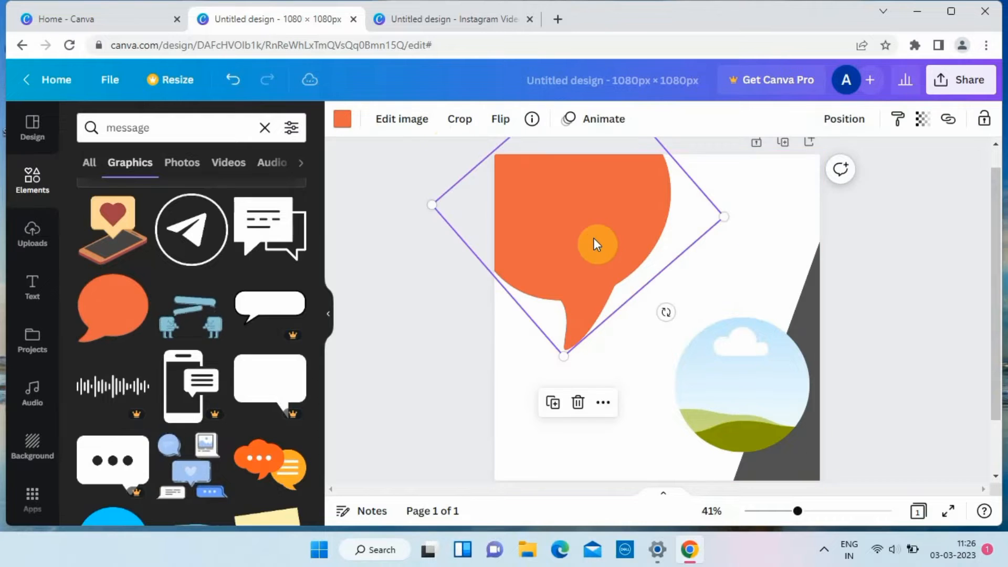
click(342, 119)
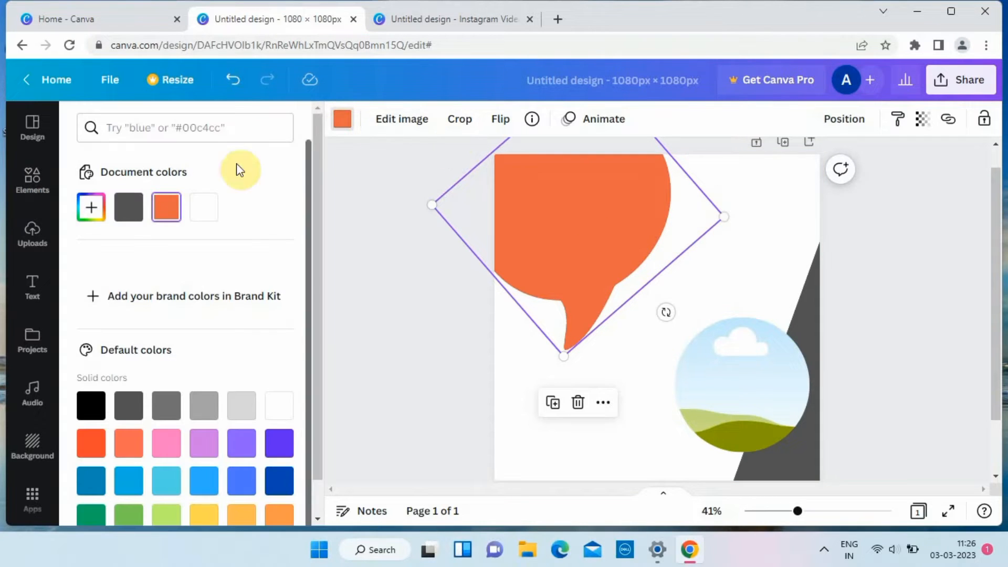
click(90, 210)
click(382, 309)
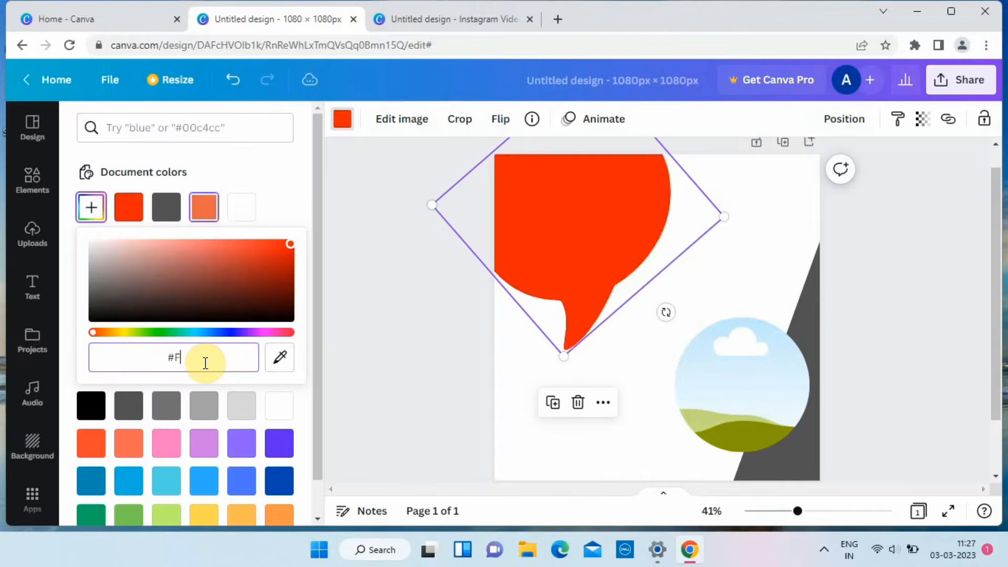
text(FFCC00)
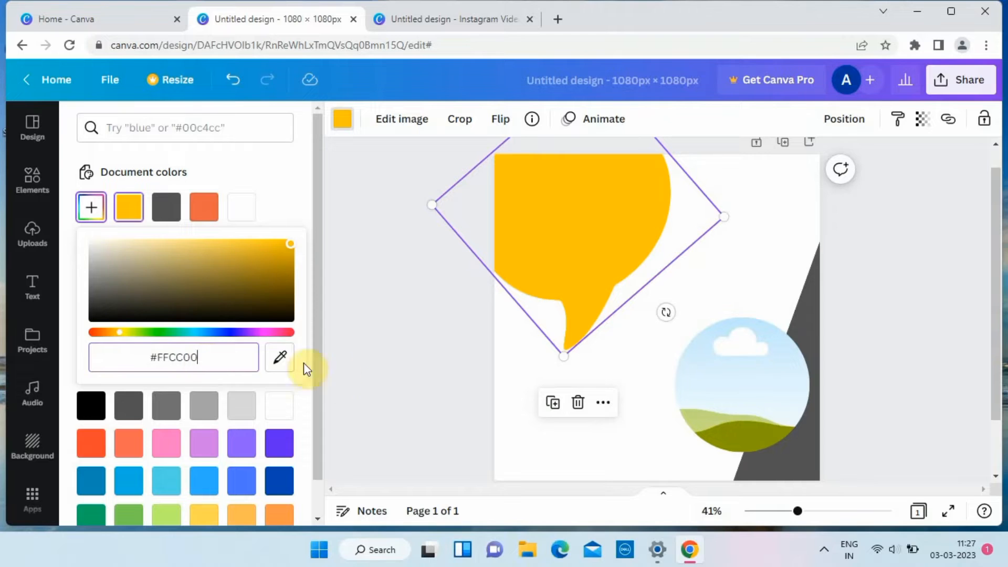
click(391, 374)
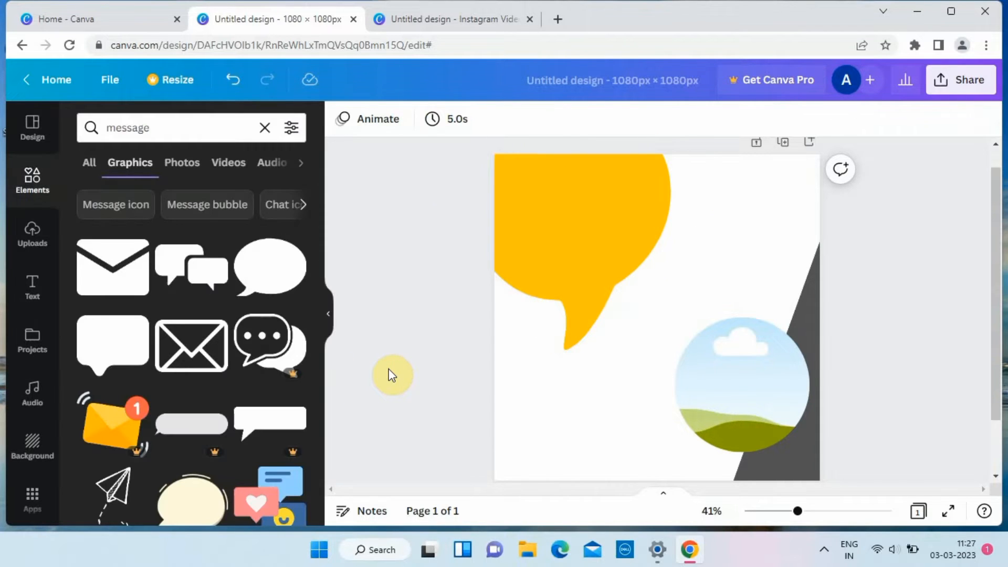
Search the elements for "zoom" and add the round blue camera logo.
click(265, 128)
text(zoom)
key(Return)
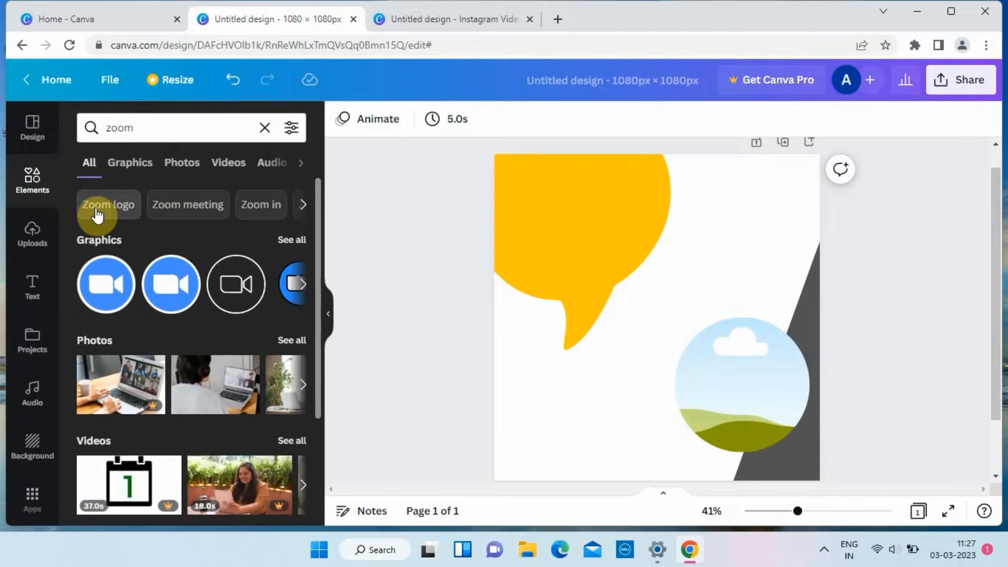
click(105, 286)
Shrink the blue camera logo to a small icon and place it near the page's upper-right corner.
drag(784, 184, 584, 394)
drag(559, 432, 733, 195)
drag(758, 153, 729, 174)
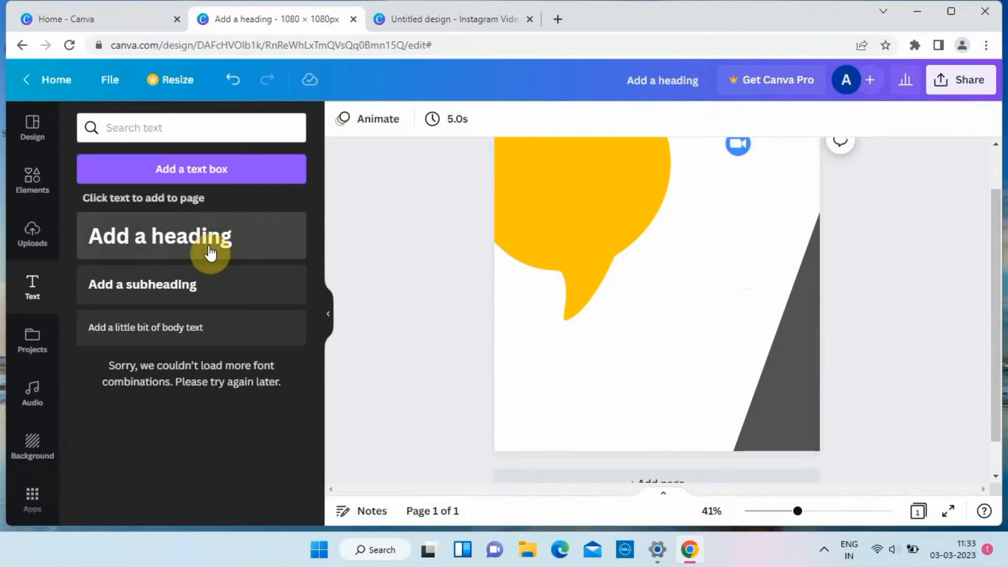
Add a heading reading "zoom" and color it the same blue as the camera logo.
click(209, 253)
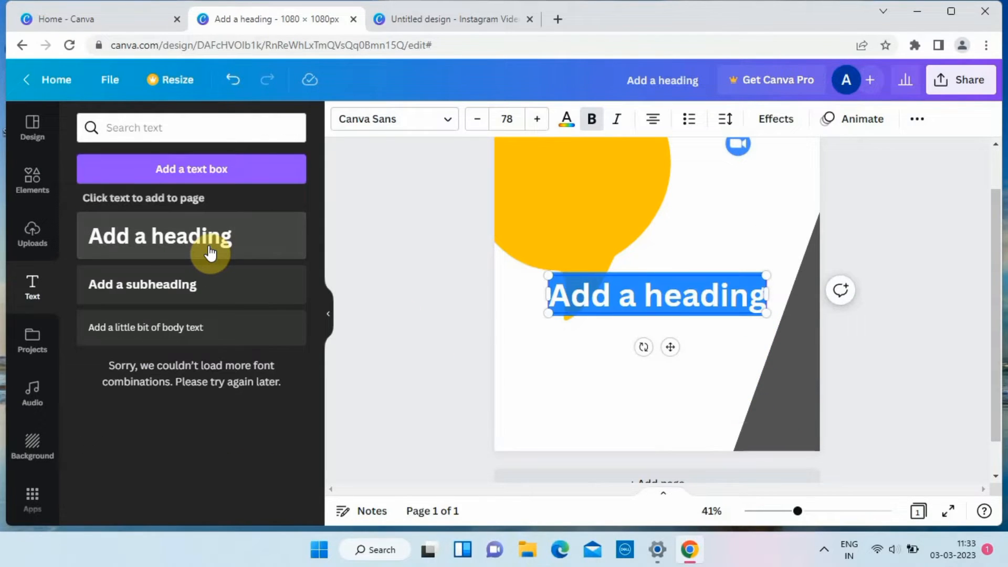
text(Zoom)
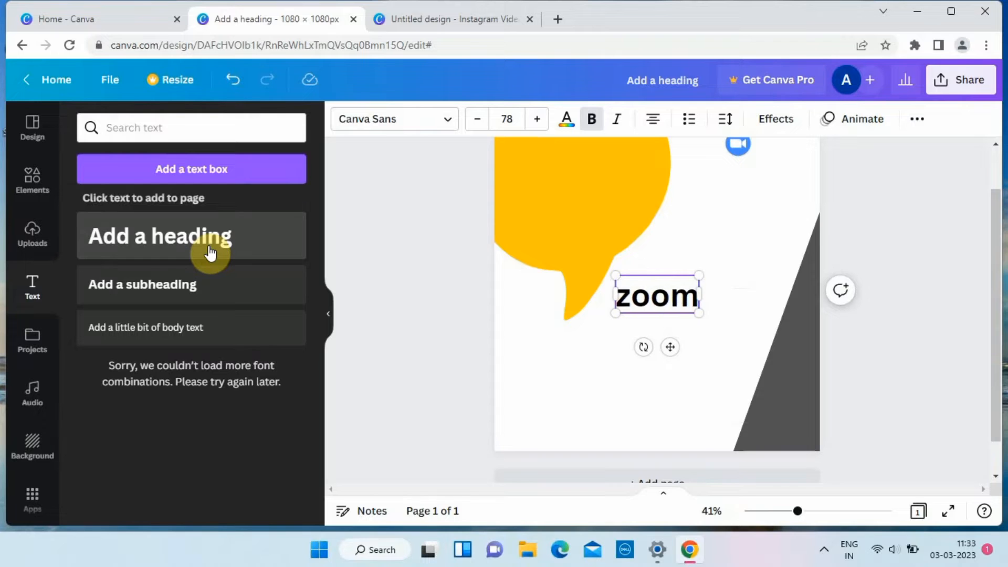
key(shift+Left)
key(shift+Left)
key(shift+Left)
key(shift+Left)
click(567, 122)
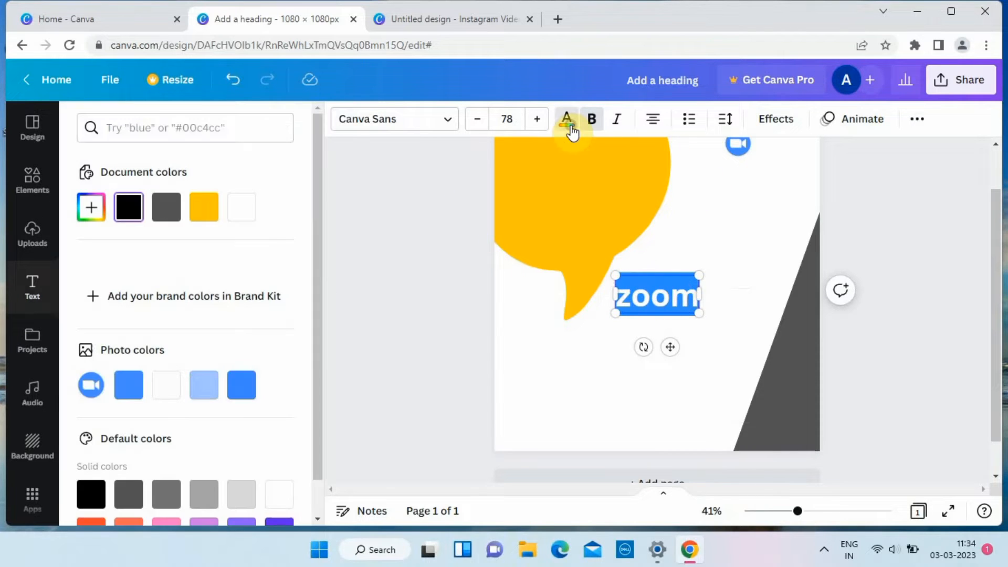
click(408, 316)
Reduce the "zoom" heading to size 58.3 and align it directly beside the camera logo.
click(653, 282)
scroll(409, 238, up, 2)
scroll(409, 237, down, 1)
drag(684, 321, 785, 161)
click(785, 161)
key(Right)
key(Right)
key(Right)
key(Down)
key(Down)
key(Down)
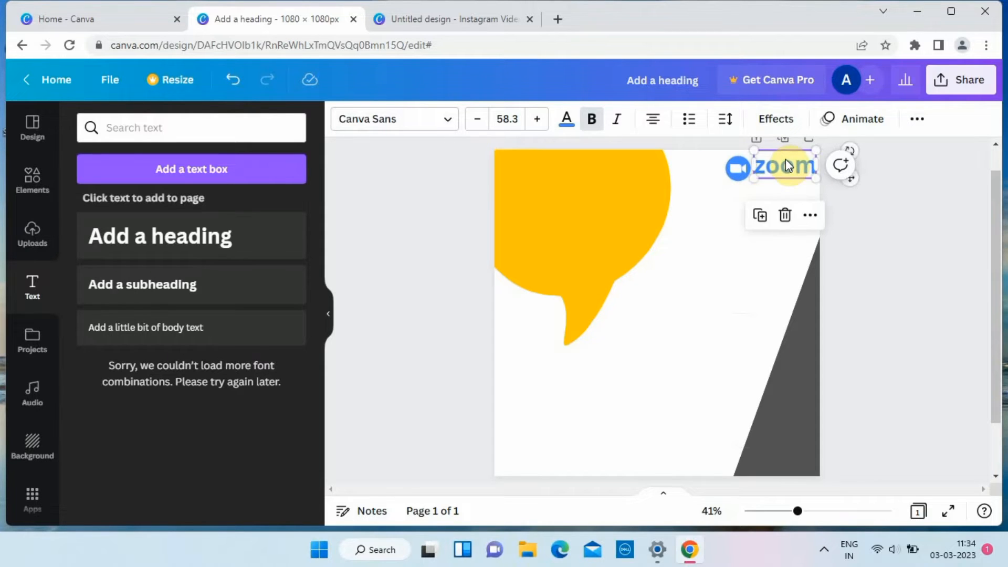
Add a subheading reading "ONLINE LEARNING".
click(718, 259)
click(153, 297)
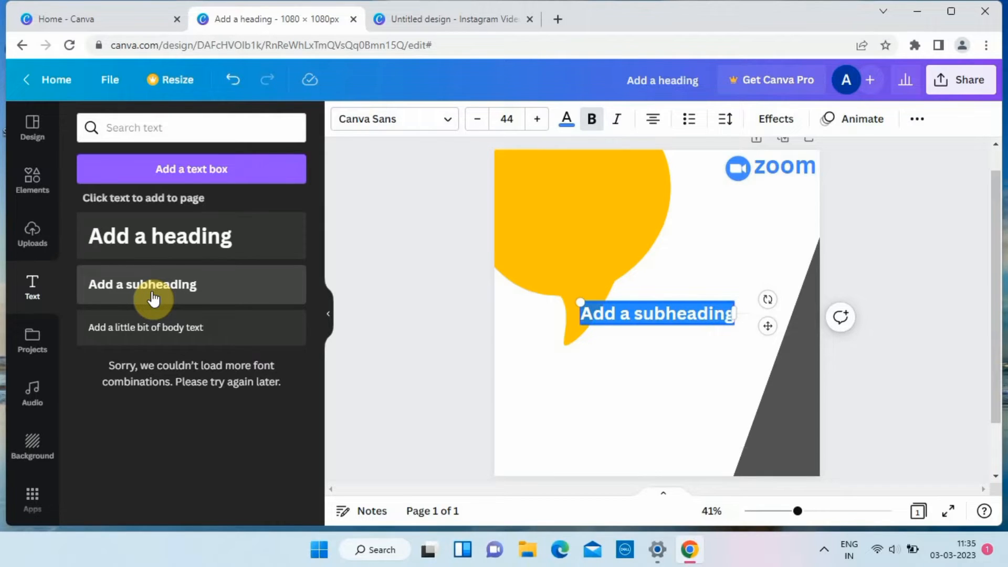
text(ONLINE LEARNING)
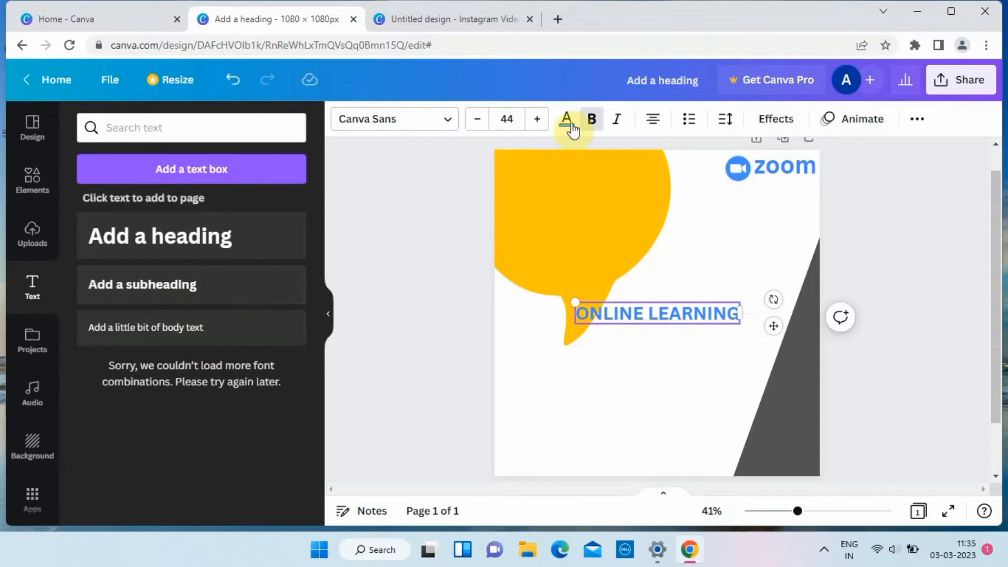
Try to color the "ONLINE LEARNING" subheading black.
click(573, 129)
click(91, 378)
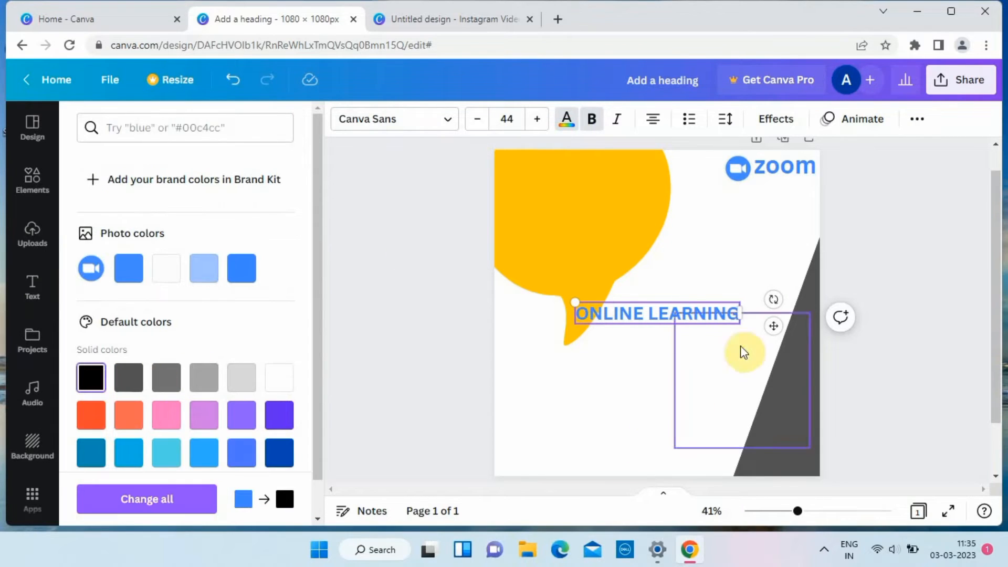
click(240, 87)
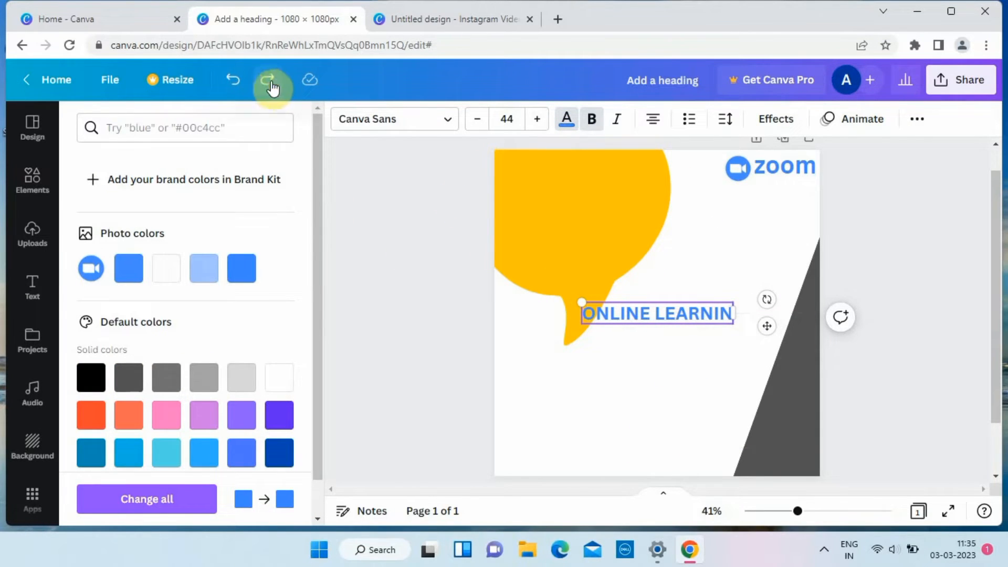
click(271, 86)
Color all of the "ONLINE LEARNING" subheading text black.
double_click(733, 313)
drag(733, 313, 557, 306)
click(694, 339)
click(731, 309)
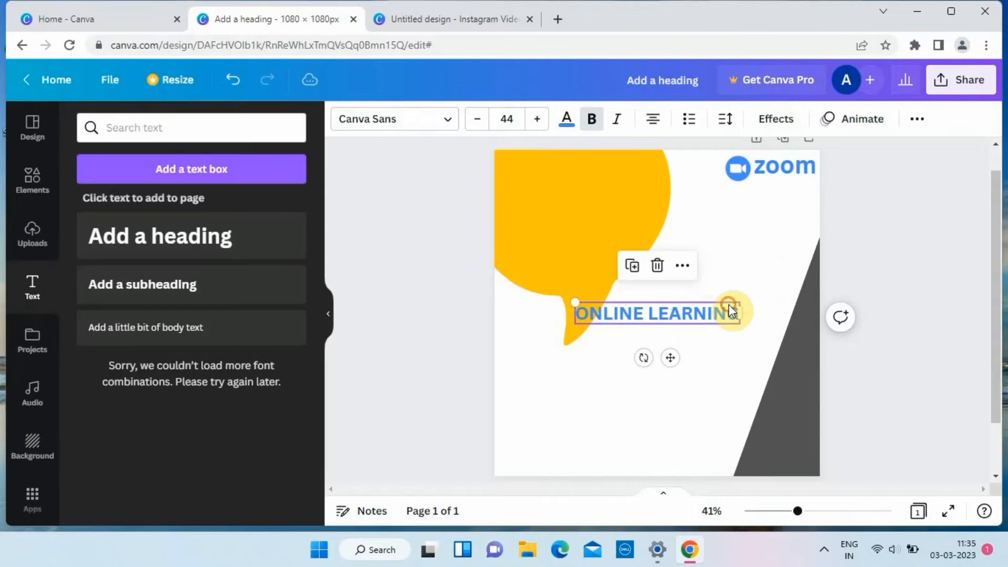
drag(736, 312, 574, 310)
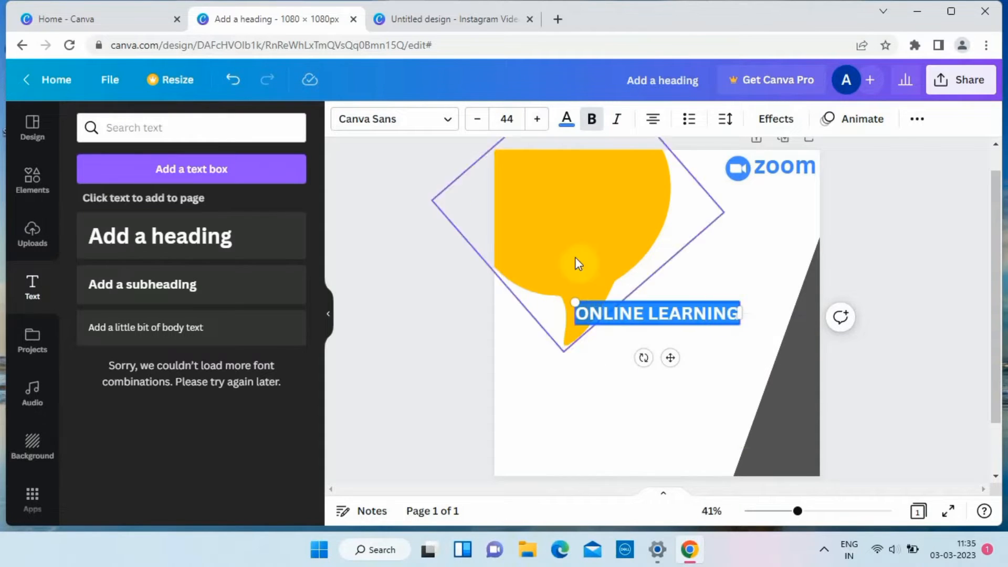
scroll(101, 423, down, 3)
click(90, 377)
click(458, 353)
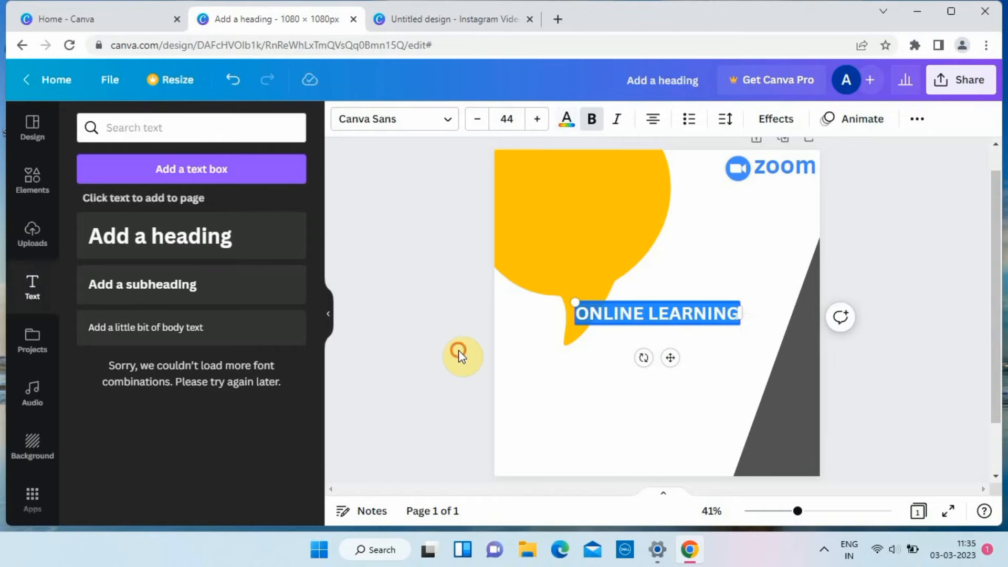
Shrink the "ONLINE LEARNING" subheading and place it directly beneath the word "zoom".
click(678, 320)
drag(668, 357, 763, 241)
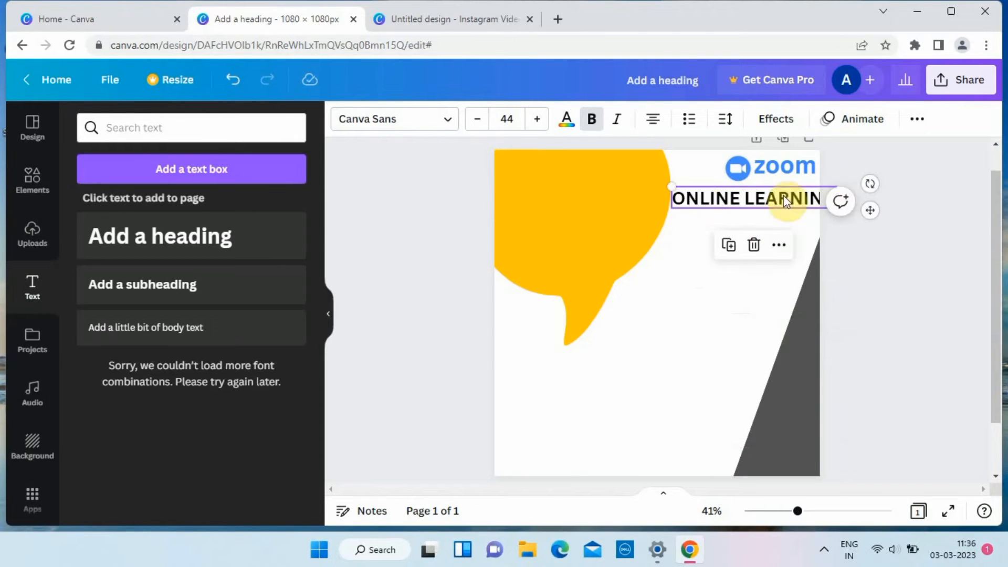
drag(671, 184, 749, 195)
drag(805, 240, 798, 223)
drag(745, 173, 809, 190)
drag(742, 177, 782, 186)
click(782, 184)
click(777, 202)
click(783, 186)
Add a heading reading "ONLINE TUTORING SESSIONS", with each word on its own line.
click(214, 235)
text(ONLINE)
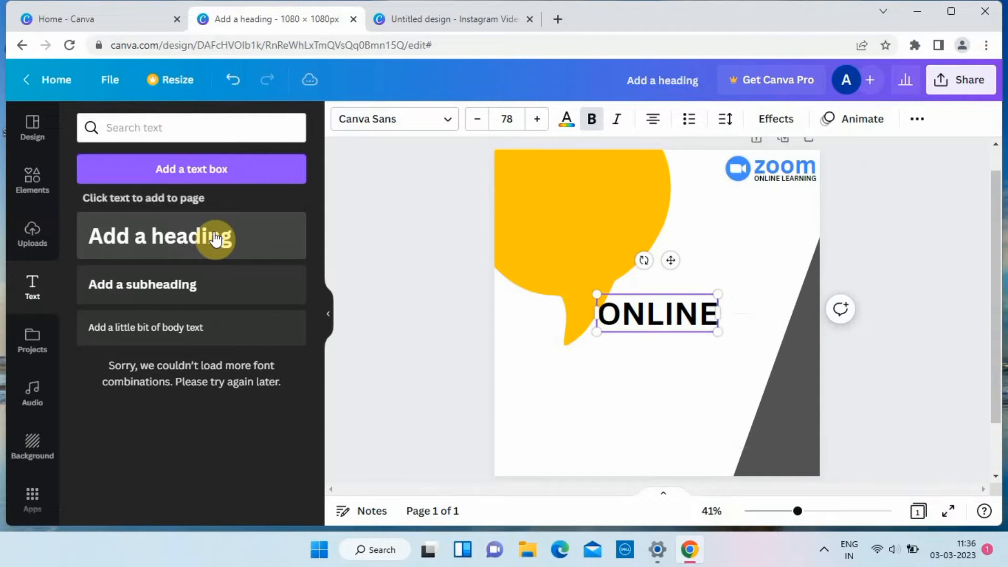
key(Return)
text(TUTORING)
key(Return)
text(SESSIONS)
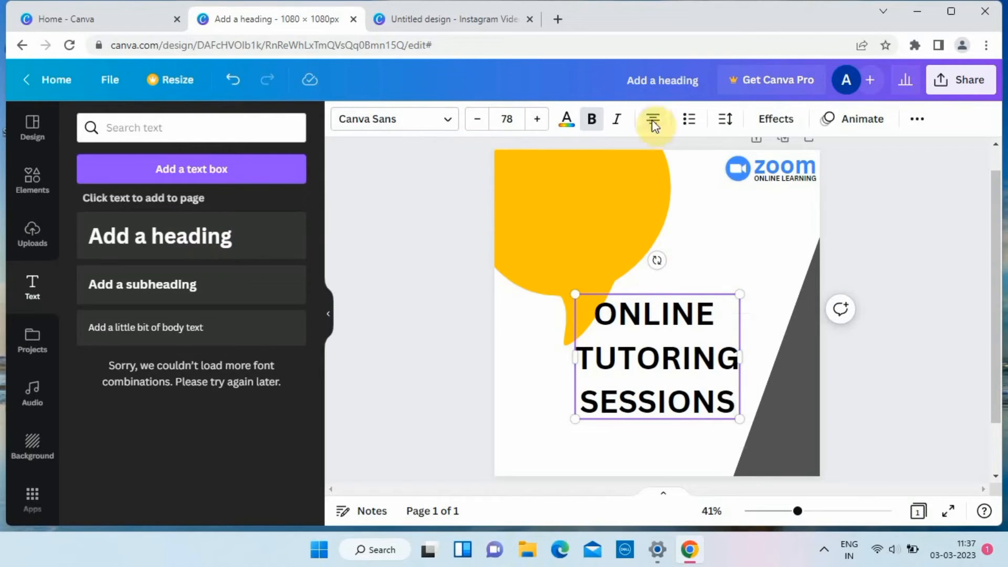
Set the three-line heading to justified alignment so that all its lines start at the same edge.
click(654, 122)
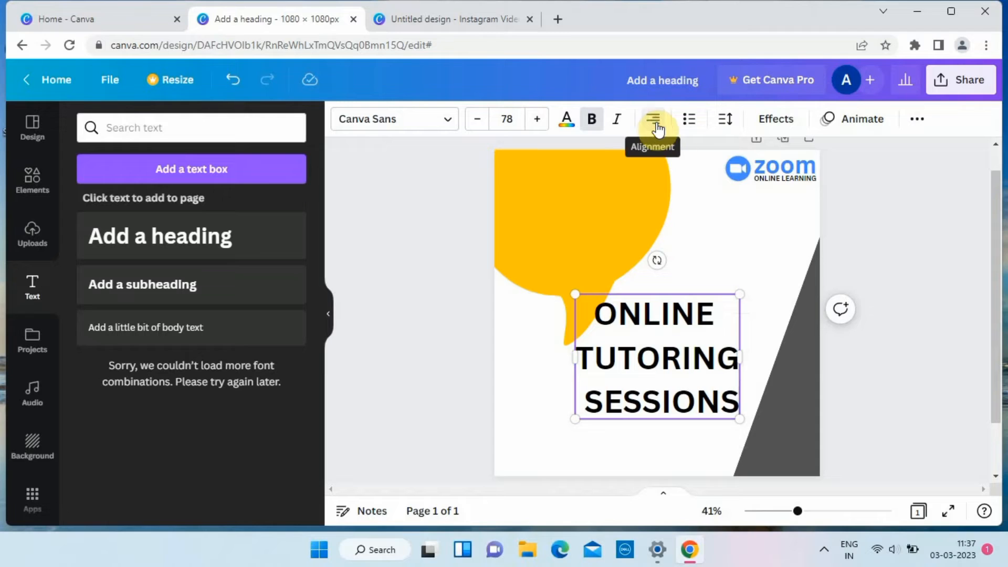
click(653, 122)
click(656, 124)
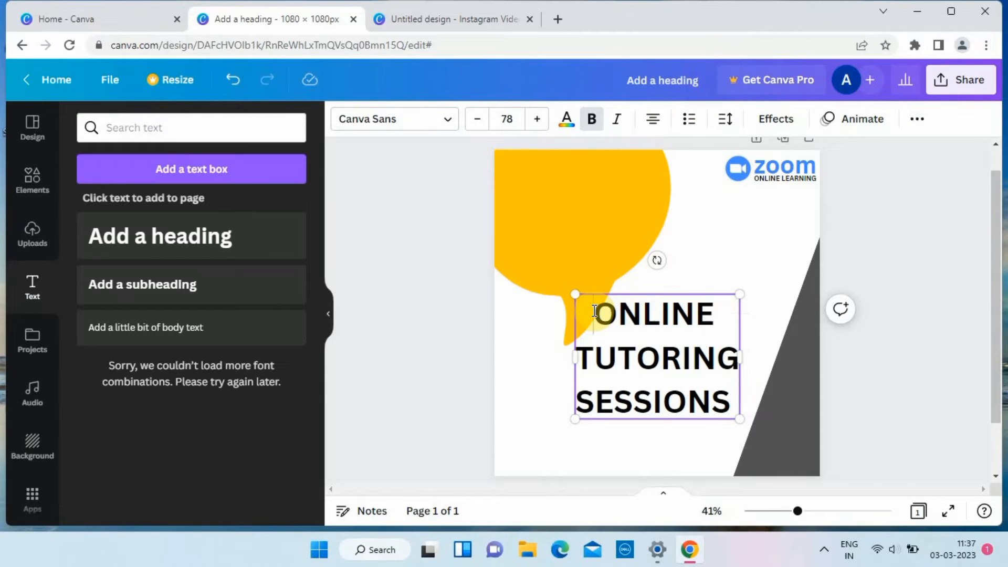
click(543, 388)
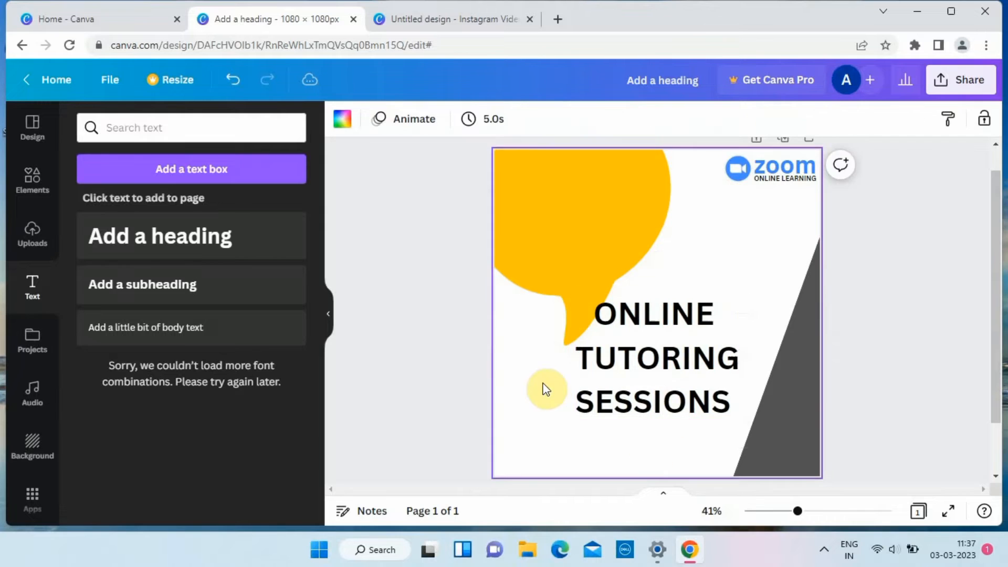
click(625, 352)
click(656, 122)
click(663, 126)
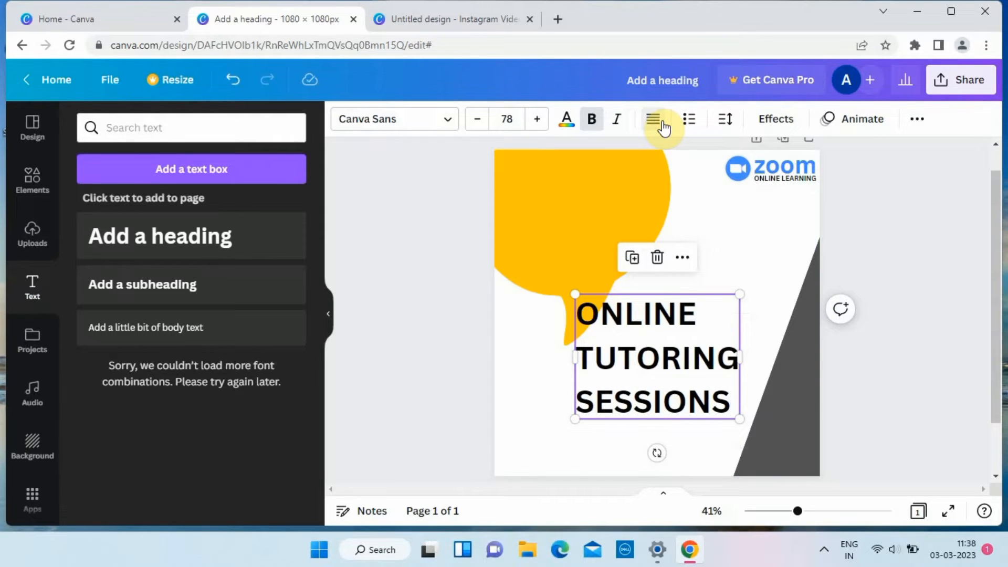
Reduce the "ONLINE TUTORING SESSIONS" heading to size 52 and place it inside the yellow speech bubble.
drag(669, 355, 596, 238)
drag(663, 174, 603, 214)
drag(569, 265, 582, 212)
click(699, 339)
click(583, 210)
Set the letter spacing of the "ONLINE TUTORING SESSIONS" heading to -81.
click(724, 124)
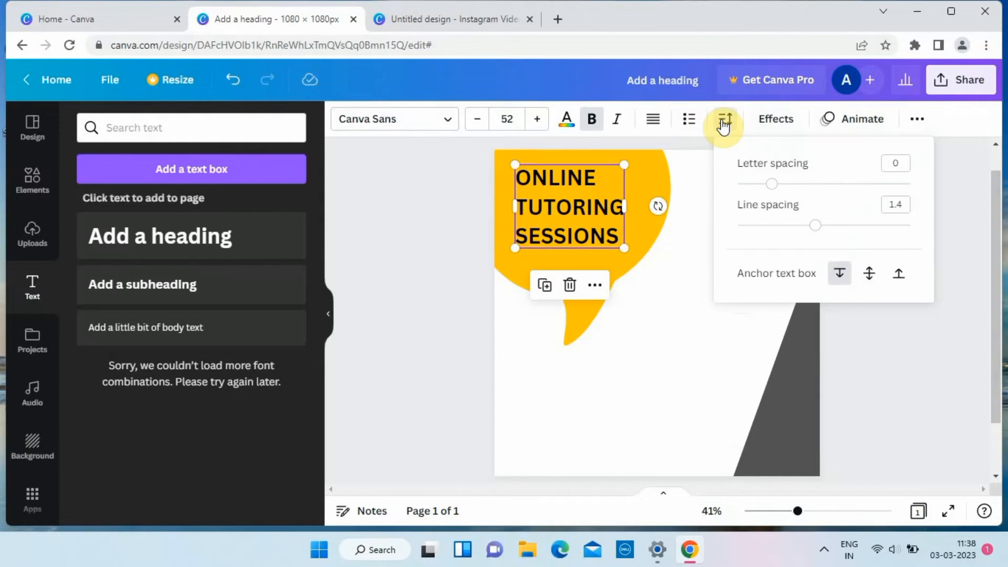
mouse_move(771, 187)
mouse_down()
mouse_move(740, 197)
mouse_move(757, 198)
mouse_up()
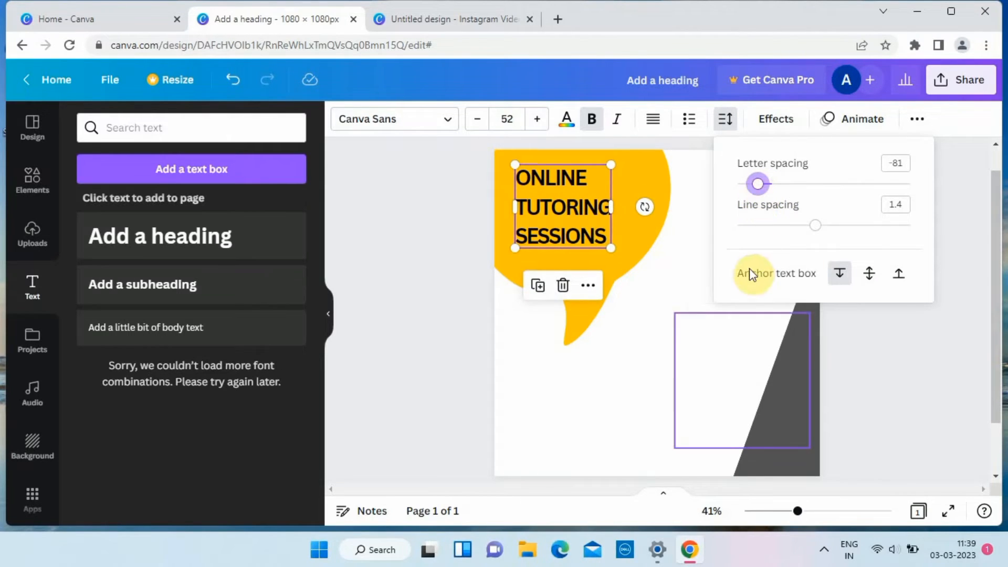
key(Escape)
click(569, 226)
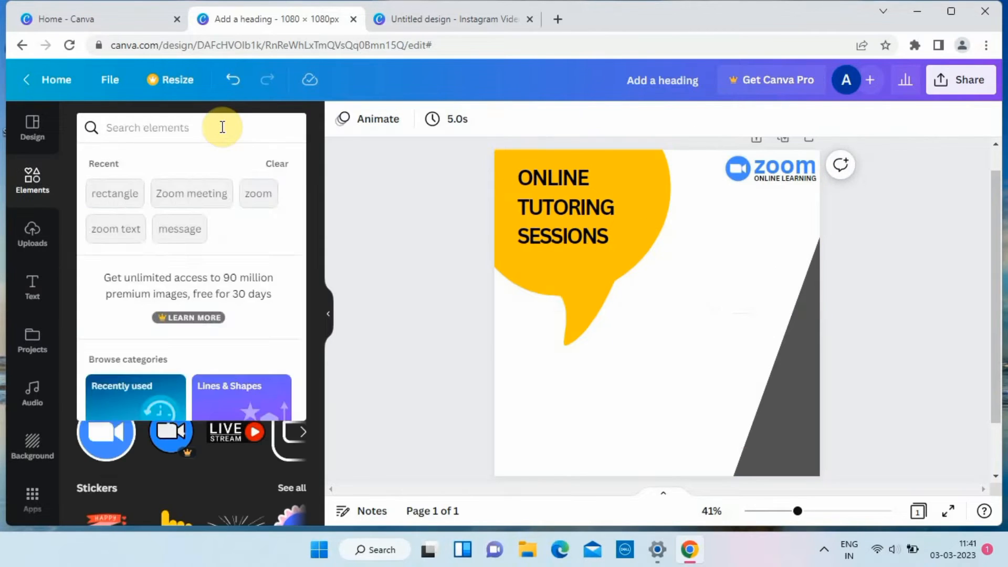
Search the elements for "square" and add the plain square shape to the page.
text(sqa)
key(BackSpace)
text(uare)
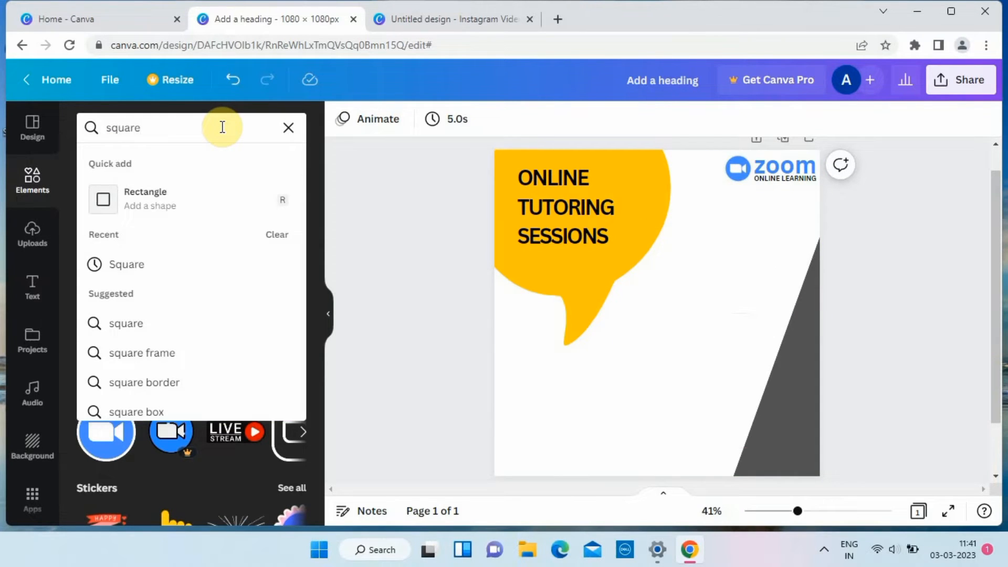
key(Return)
click(106, 266)
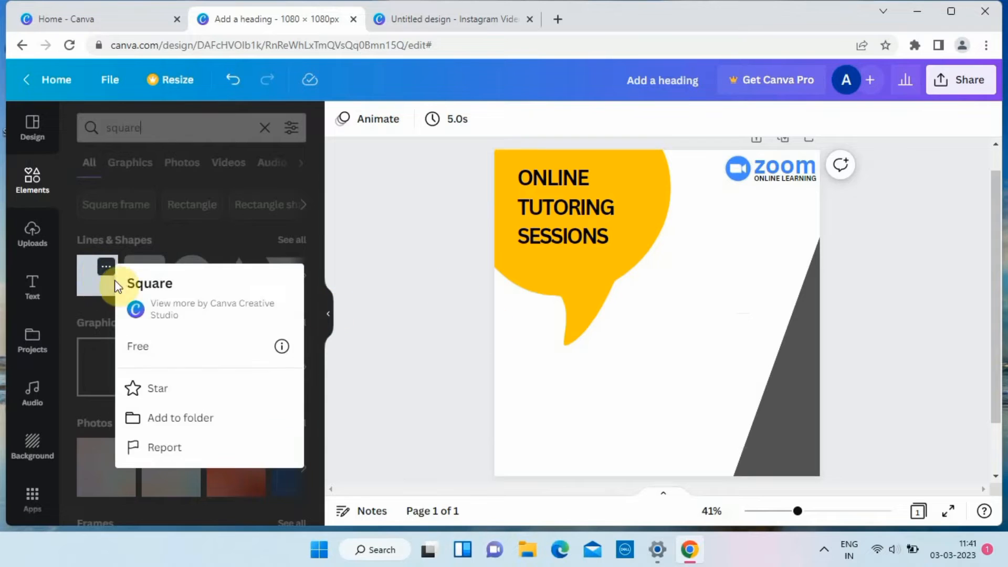
click(101, 292)
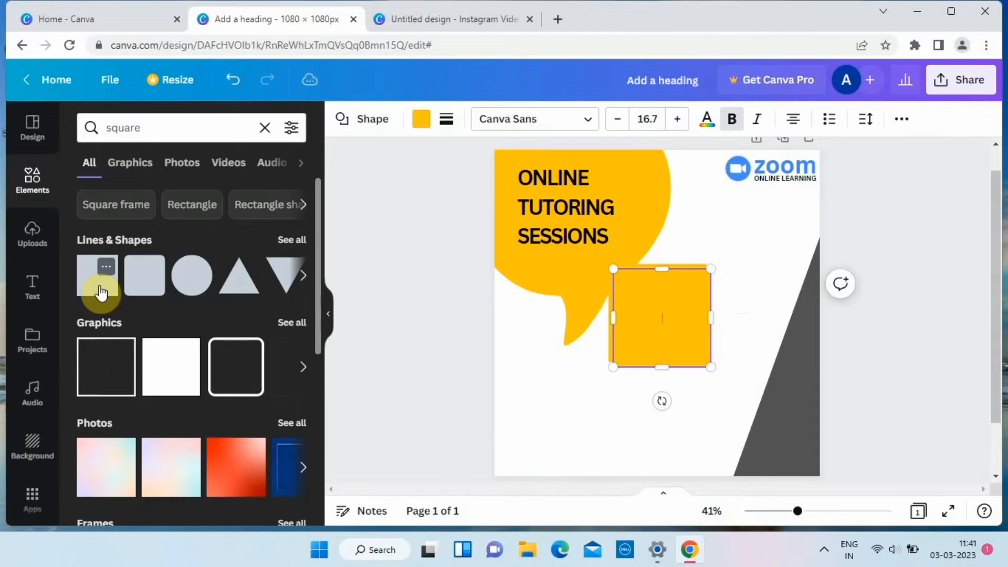
Remove the duplicate yellow square, keeping a single one on the page.
click(579, 393)
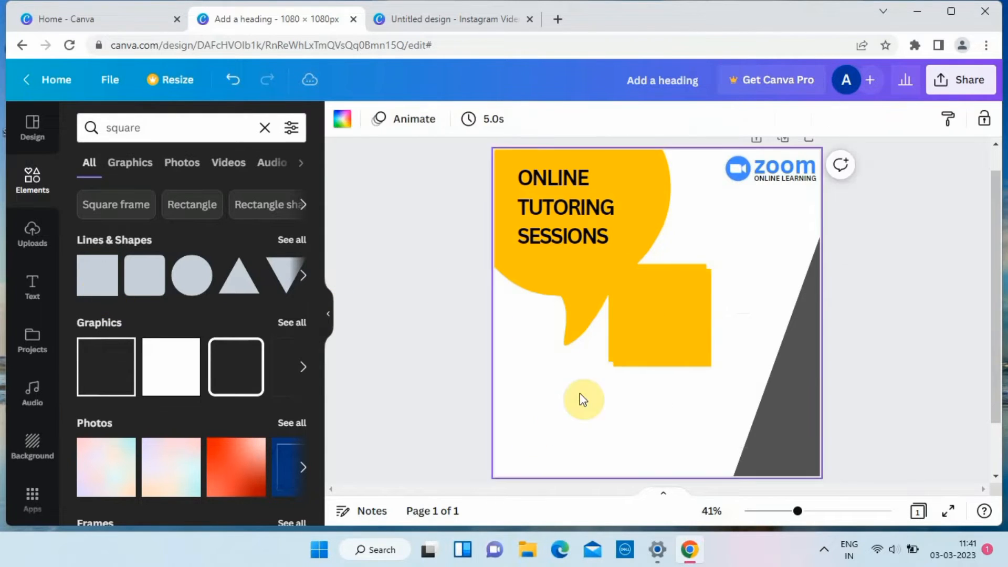
click(666, 344)
key(Delete)
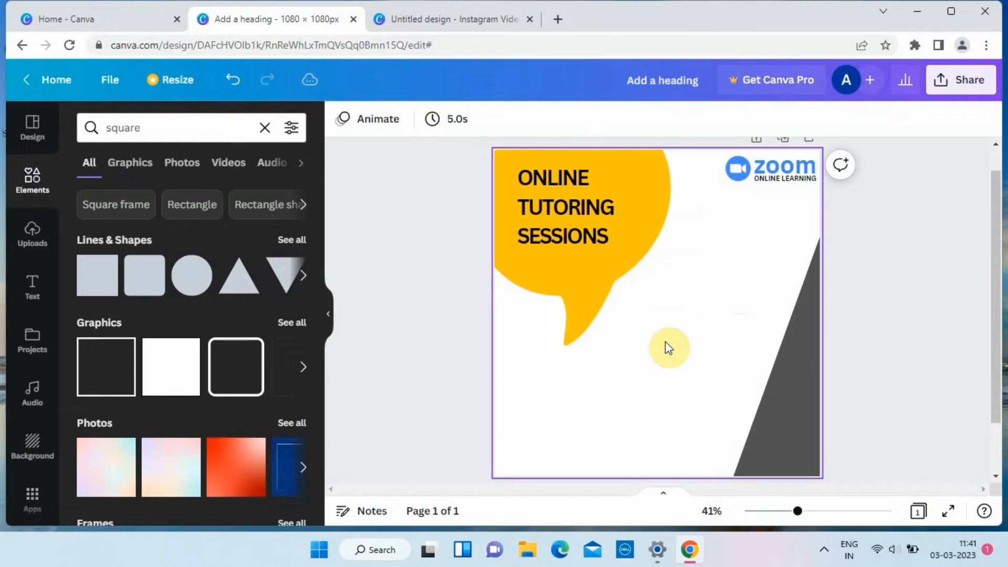
click(233, 79)
Flatten the yellow square into a thin bar beneath "SESSIONS" and match its length to the heading's width.
click(658, 284)
drag(706, 313, 775, 309)
drag(688, 359, 693, 270)
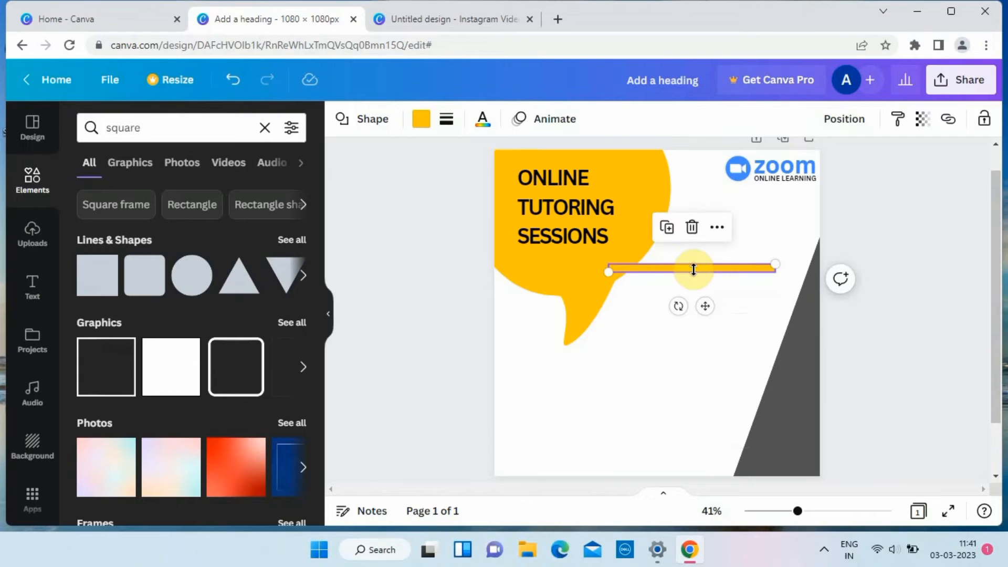
drag(705, 306, 612, 295)
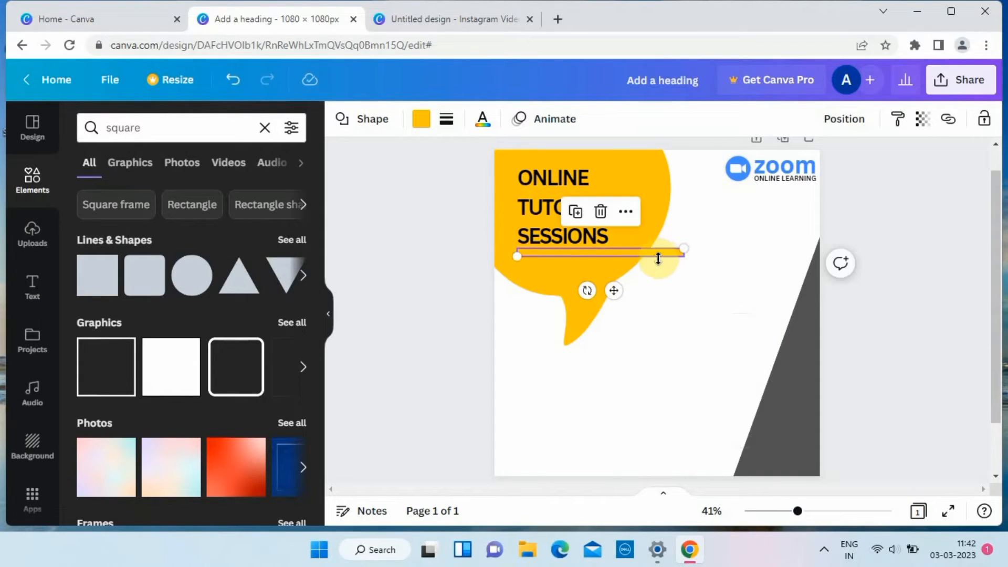
drag(682, 254, 618, 248)
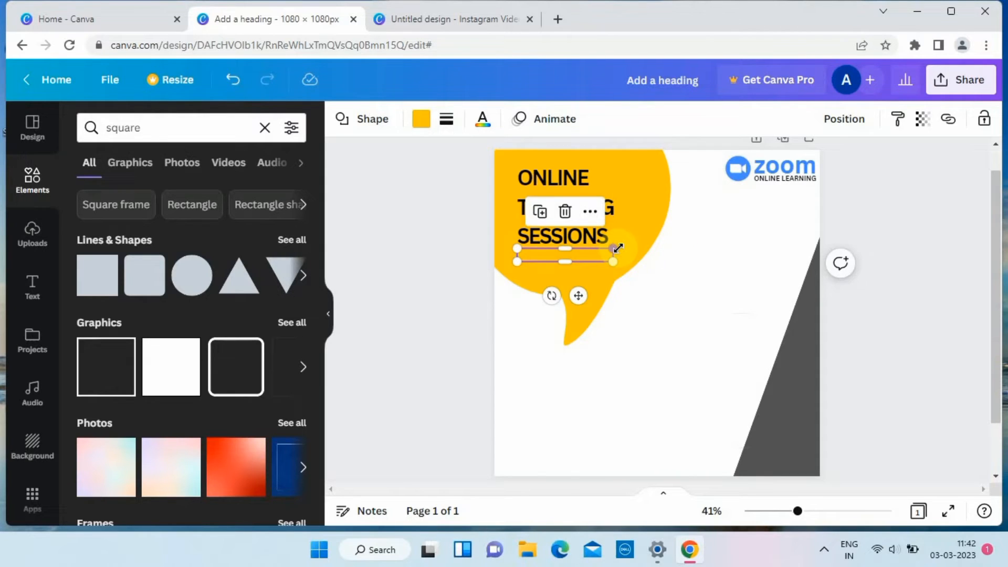
Fill the thin bar beneath the heading with the custom color #CFDAEB.
click(421, 120)
click(91, 207)
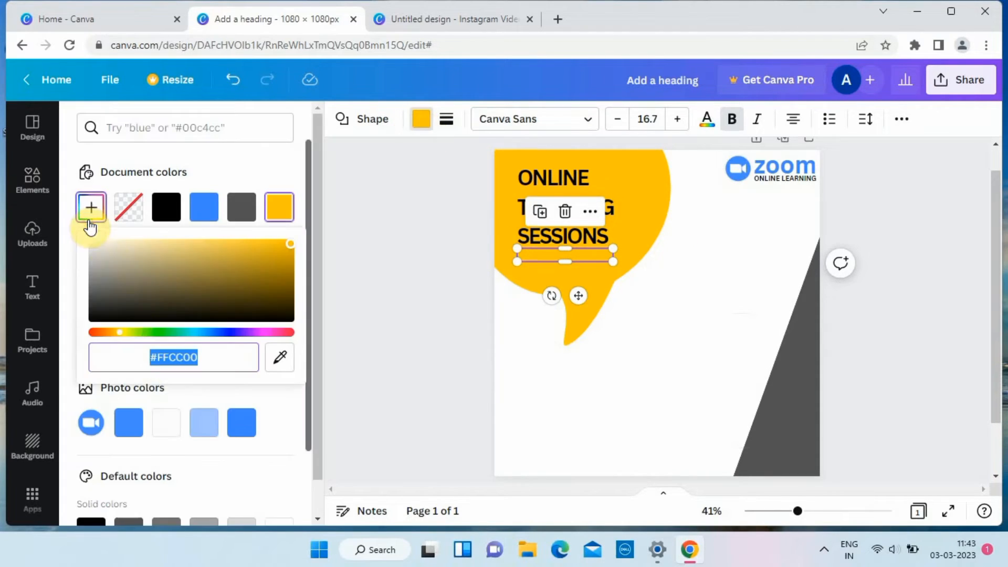
click(210, 362)
key(BackSpace)
key(BackSpace)
key(BackSpace)
key(BackSpace)
key(BackSpace)
key(BackSpace)
text(CFDAEB)
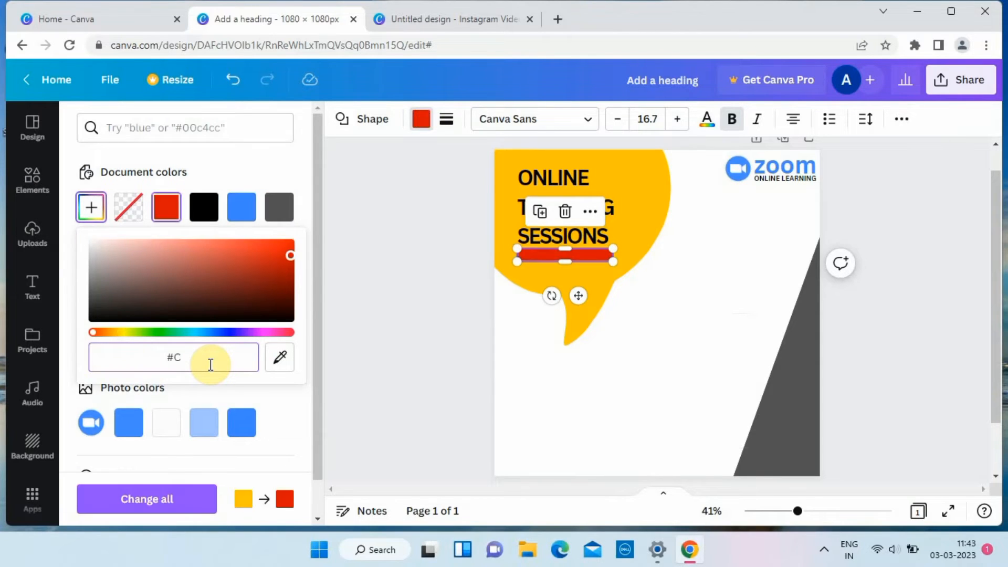
key(Return)
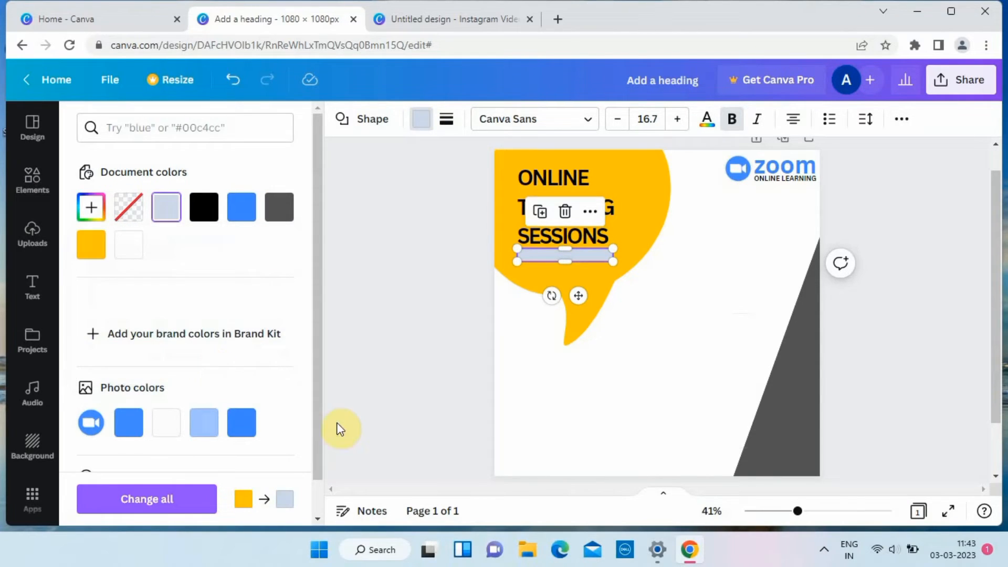
Thin the pale blue bar into an underline directly beneath "SESSIONS" and adjust the heading's fit inside the speech bubble.
click(456, 362)
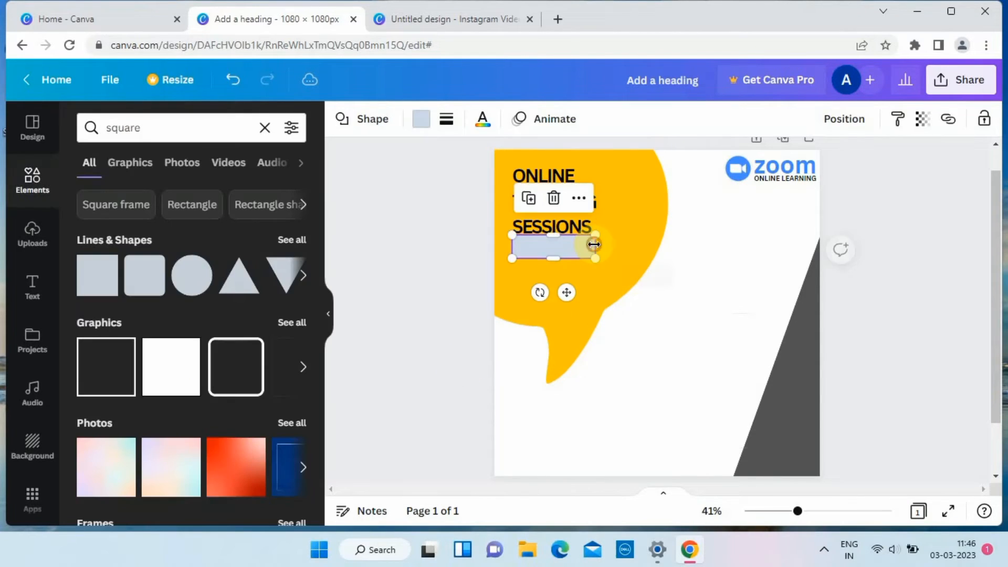
drag(555, 263, 560, 240)
click(705, 299)
drag(571, 236, 568, 237)
click(232, 80)
click(664, 288)
click(580, 240)
click(560, 252)
click(562, 237)
click(562, 239)
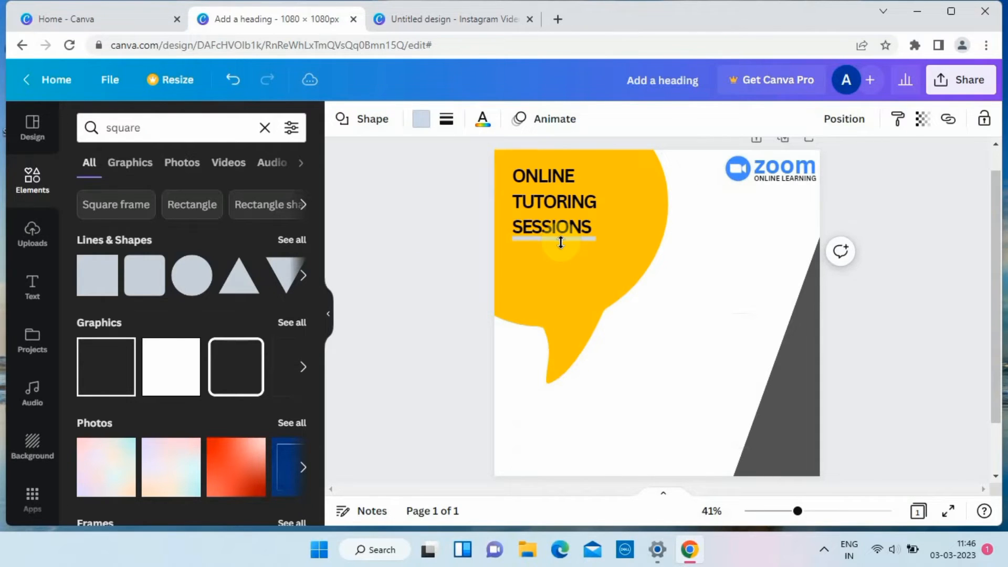
Add a subheading listing "MATHEMATICS", "CHEMISTRY", "ENGLISH" and "PHYSICS" on separate lines.
click(32, 286)
click(143, 285)
text(MATHEMATICS)
key(Return)
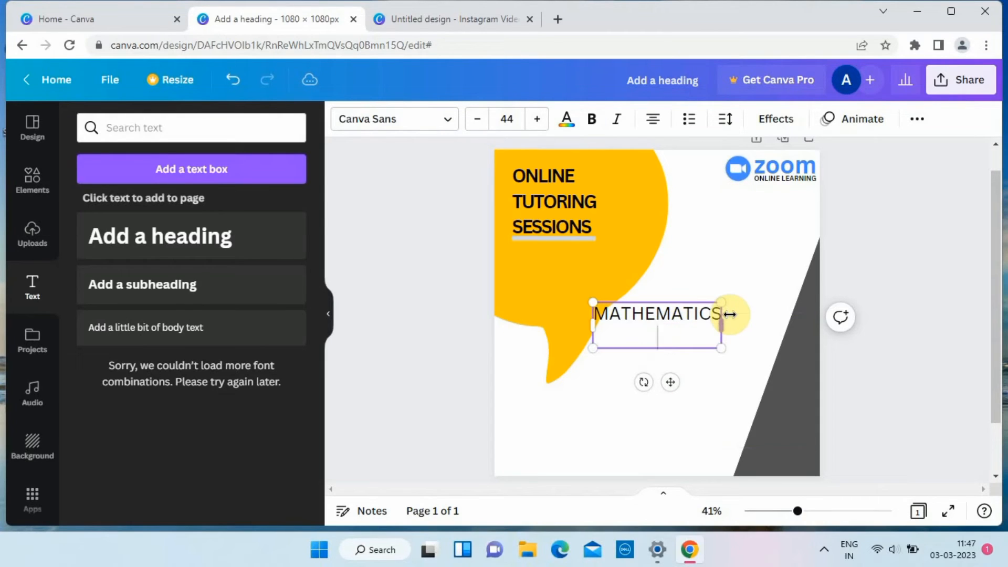
text(CHEMISTRY)
key(Return)
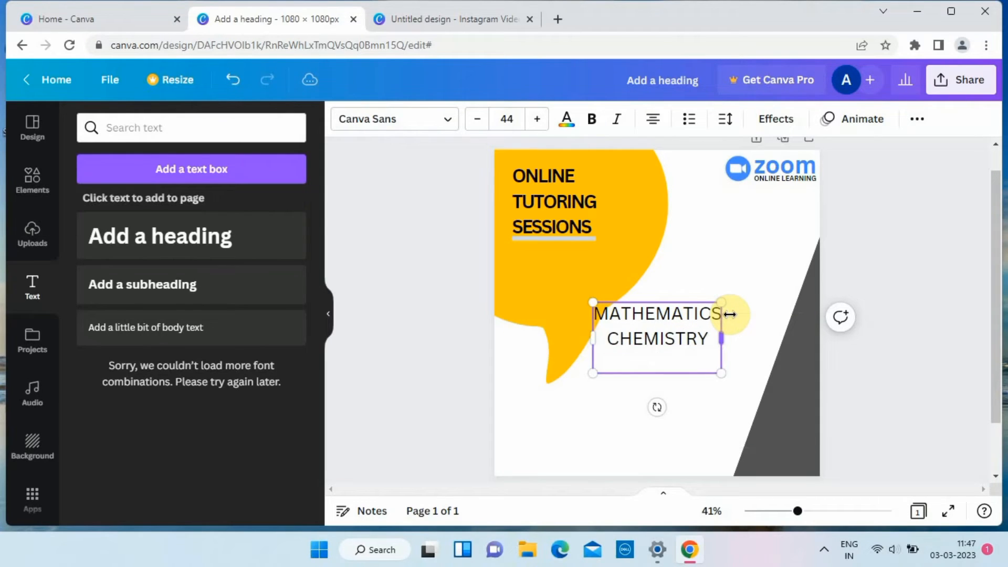
text(ENGLISH)
key(Return)
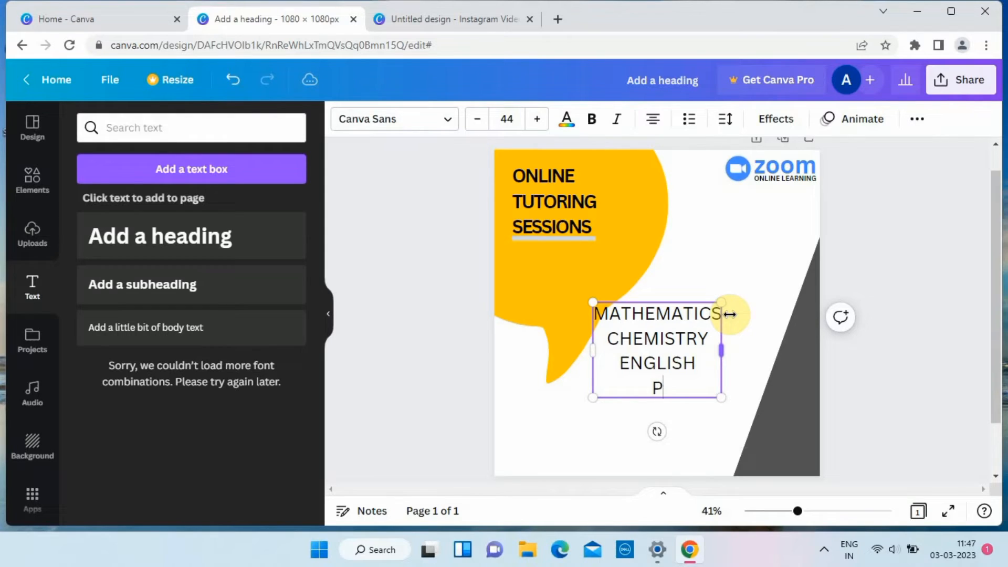
Left-align the subject list and turn it into a bulleted list.
click(652, 119)
click(233, 87)
click(233, 86)
click(263, 87)
click(741, 276)
click(675, 334)
click(654, 122)
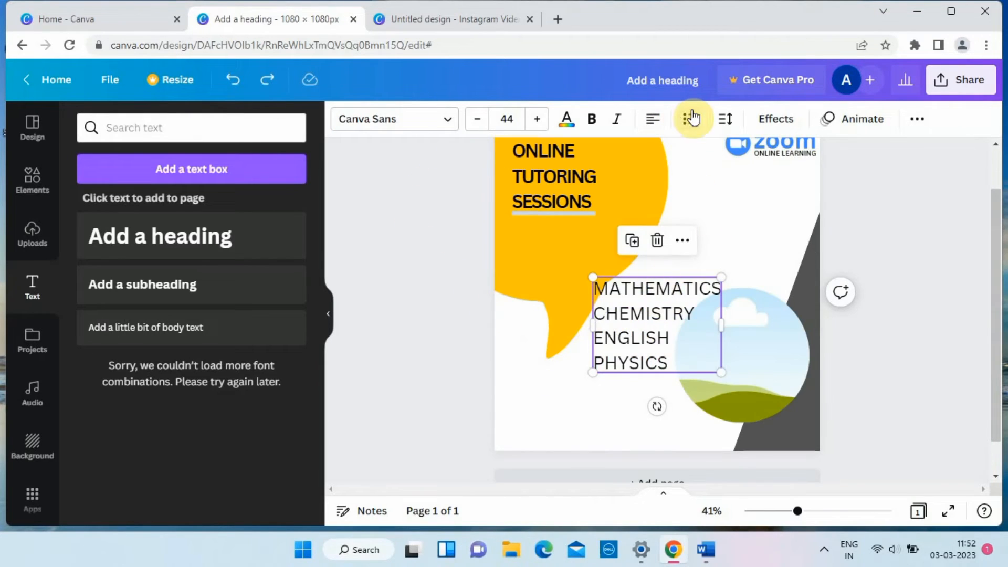
click(689, 119)
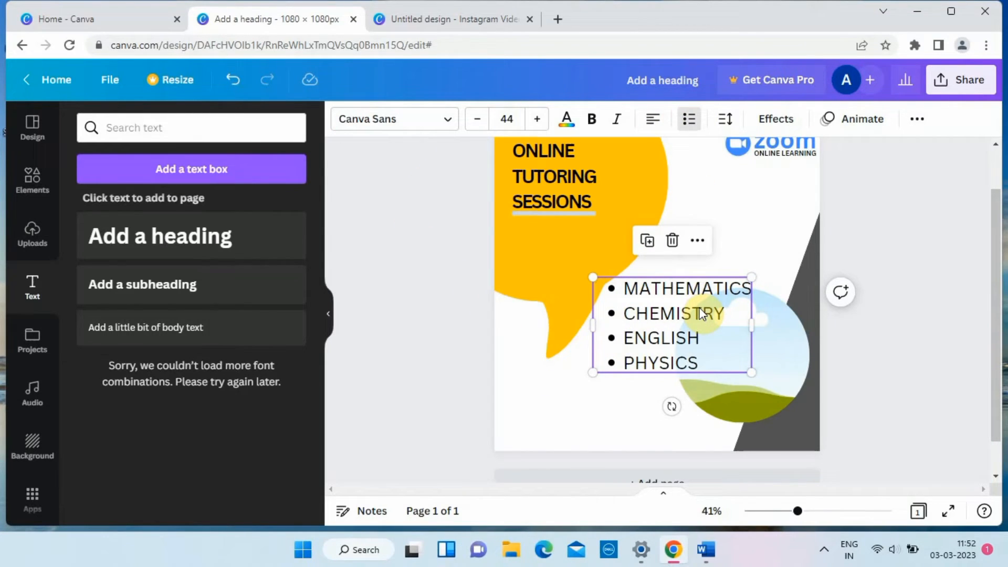
Shrink the bulleted subject list, place it in the speech bubble beneath the underline and make it bold.
drag(701, 313, 613, 255)
drag(663, 220, 595, 257)
drag(534, 280, 549, 251)
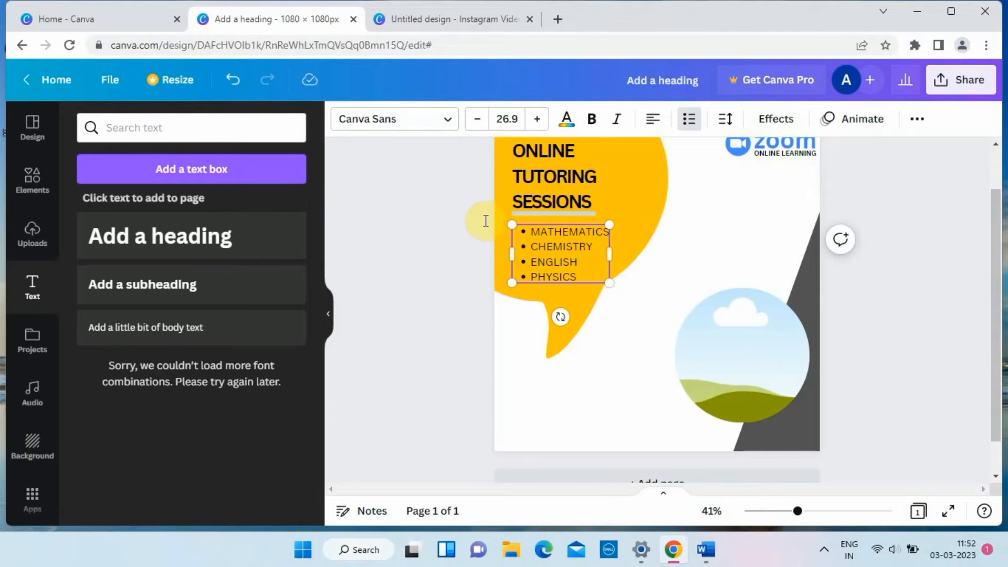
drag(579, 277, 533, 238)
click(588, 120)
click(464, 332)
Search the elements for "Calender", add the blue calendar graphic and place it as a small icon below the speech bubble.
click(36, 191)
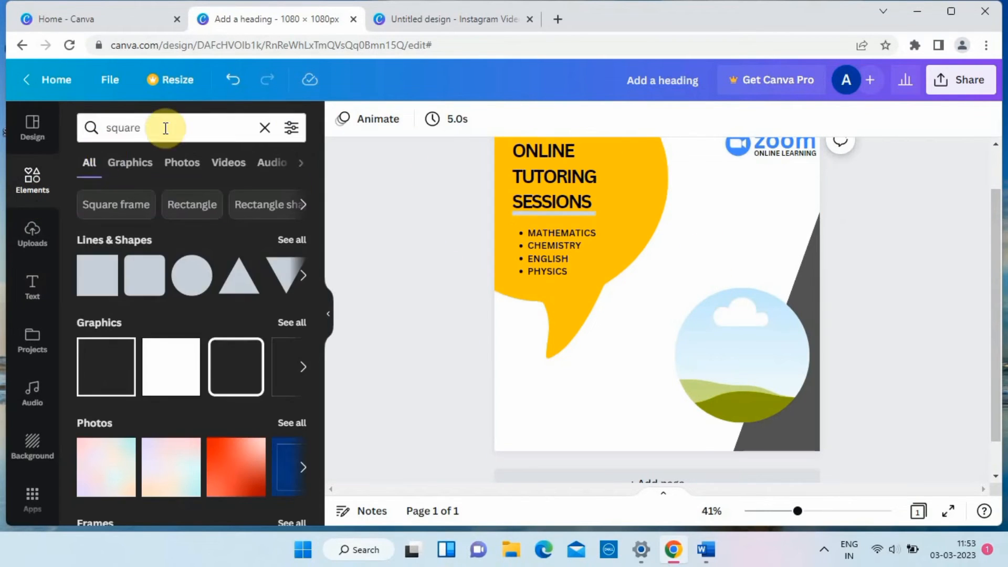
double_click(153, 128)
key(BackSpace)
text(ca)
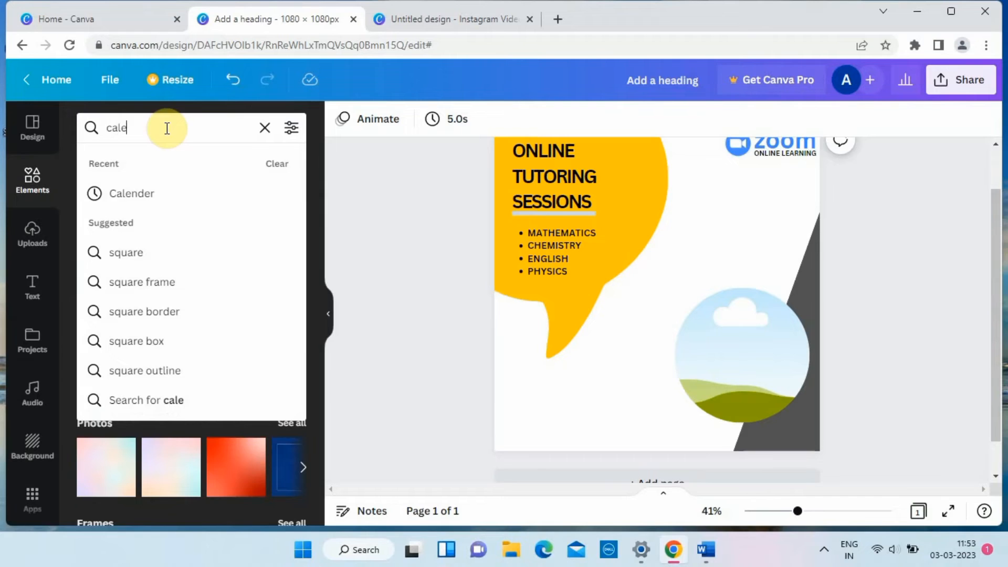
text(le)
click(124, 191)
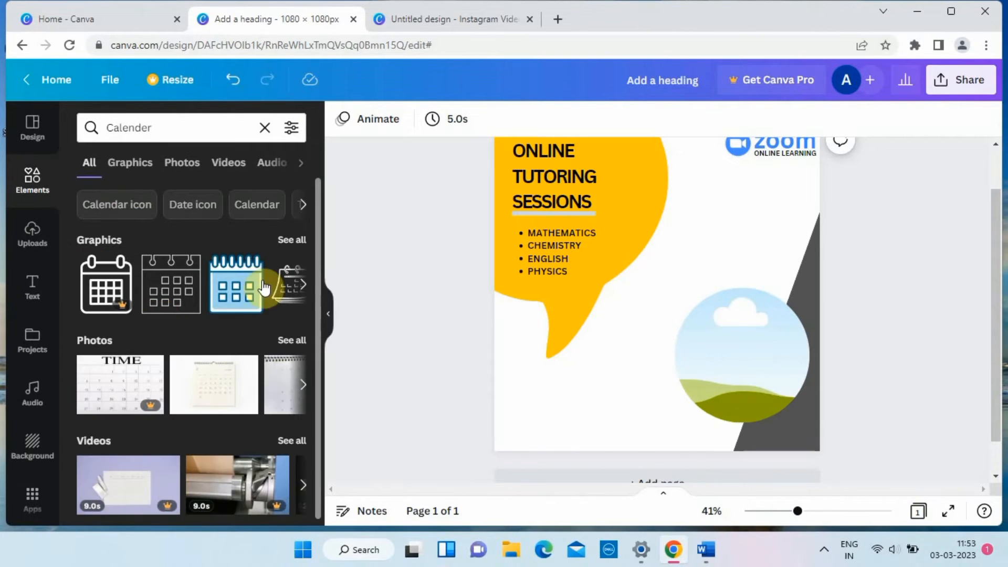
click(262, 283)
drag(667, 232, 516, 382)
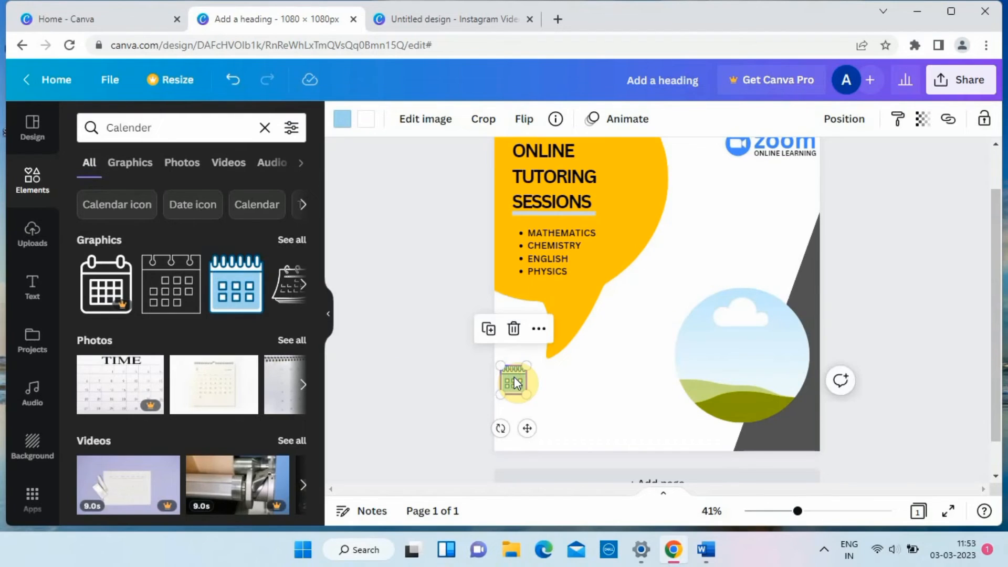
Recolour the calendar icon's blue area to the bright red default colour.
click(343, 126)
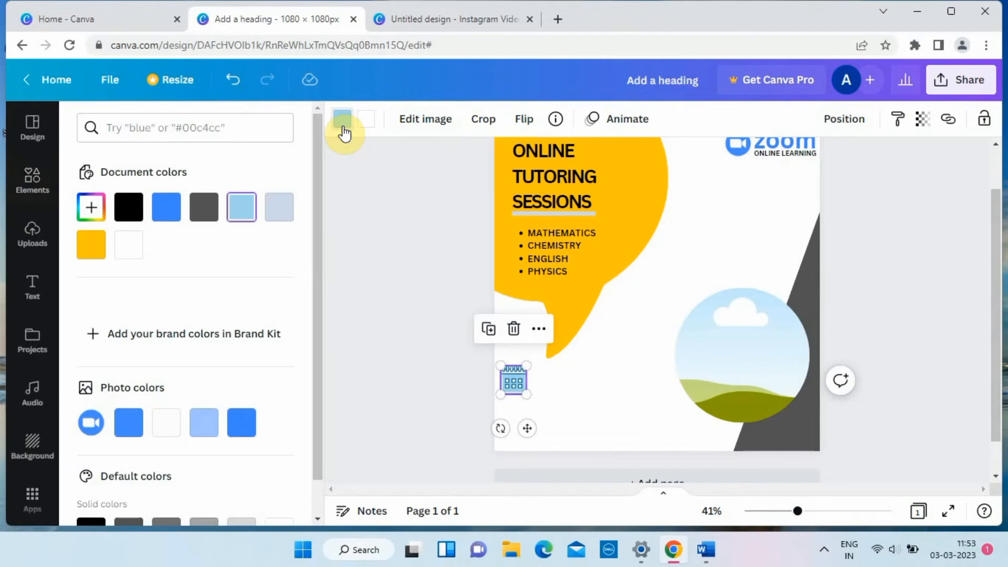
scroll(257, 410, down, 3)
click(90, 415)
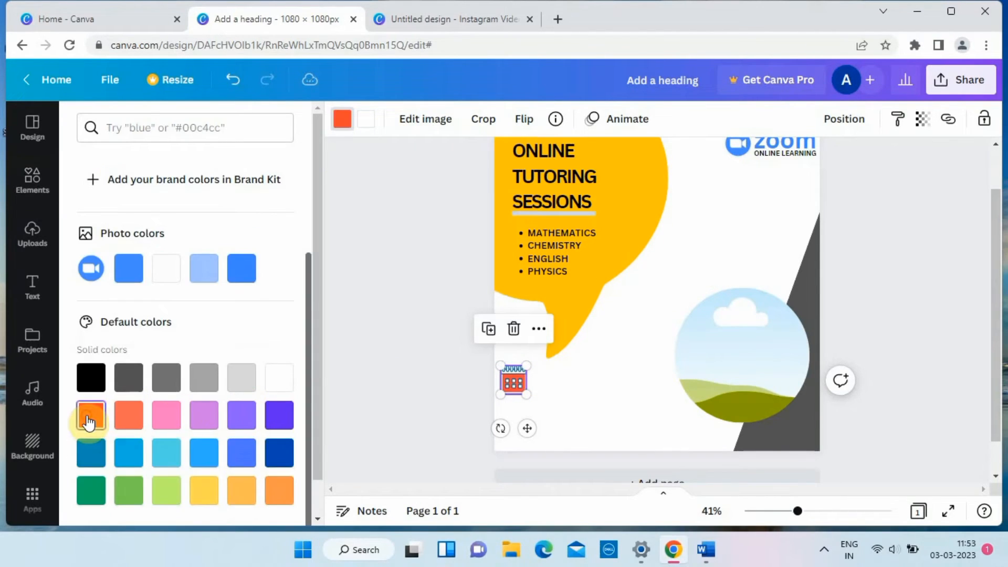
click(428, 386)
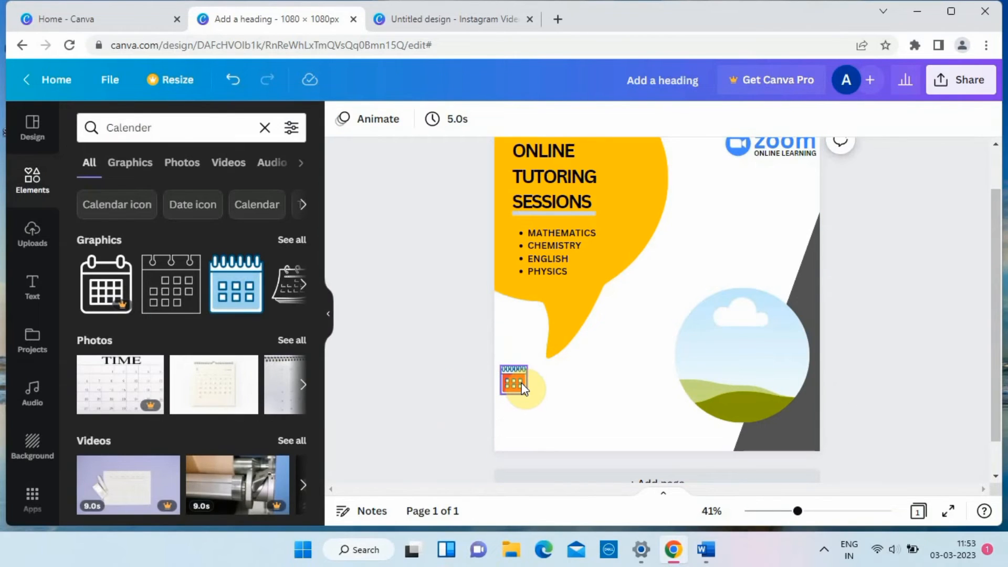
Search the elements for "Telephone", add the circled handset graphic and place it as a small icon below the calendar.
click(265, 128)
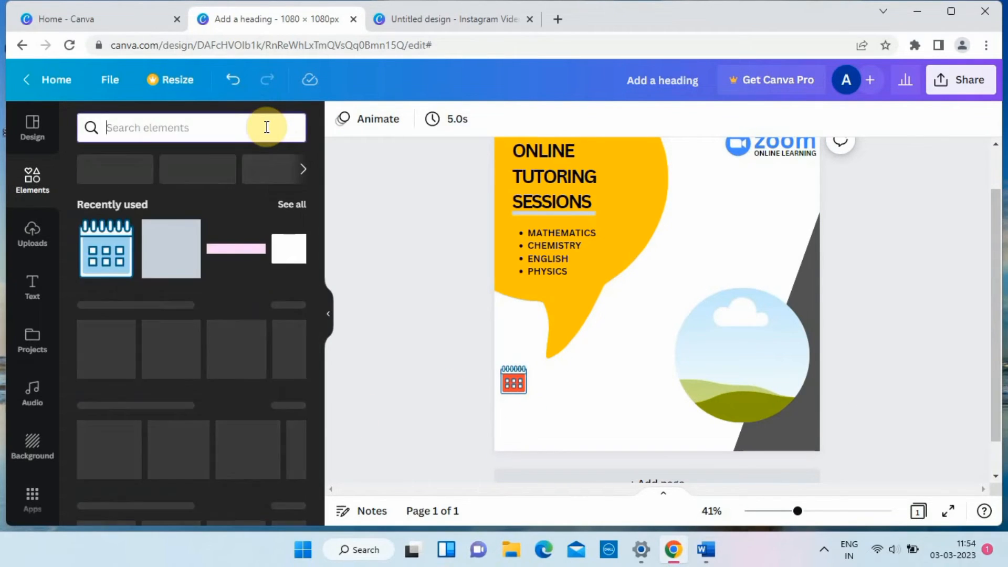
text(tele)
click(143, 193)
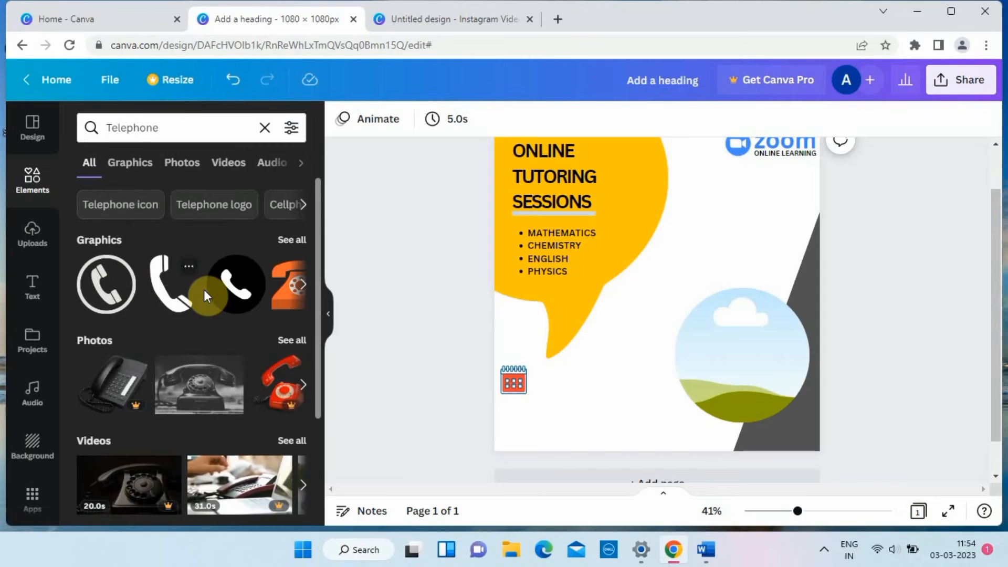
click(170, 303)
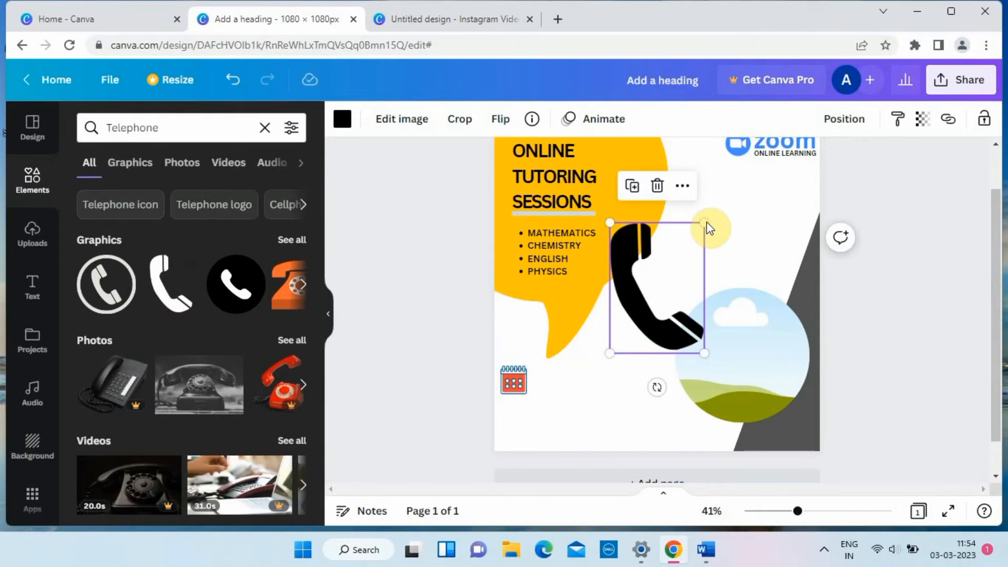
key(Delete)
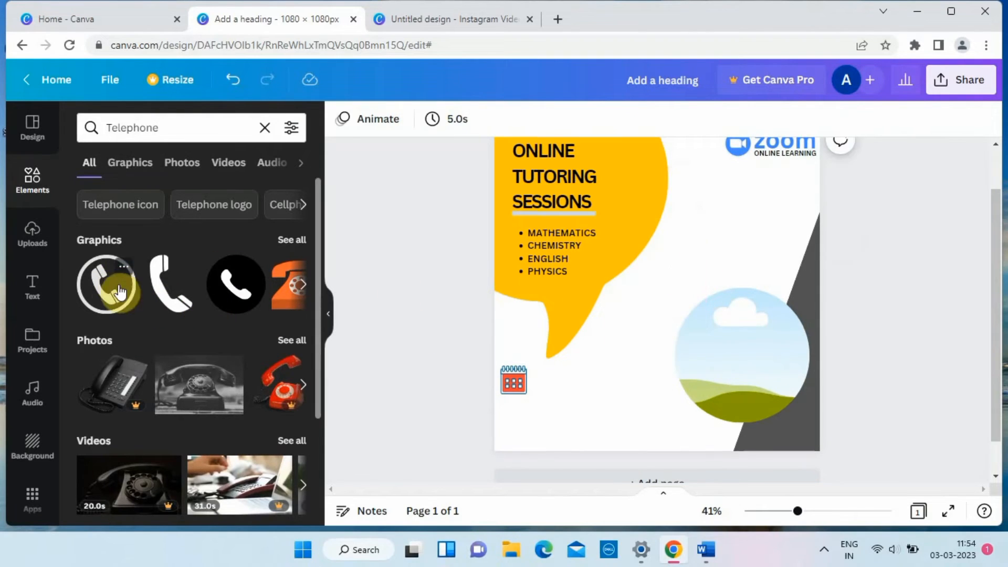
click(107, 283)
drag(709, 236, 514, 398)
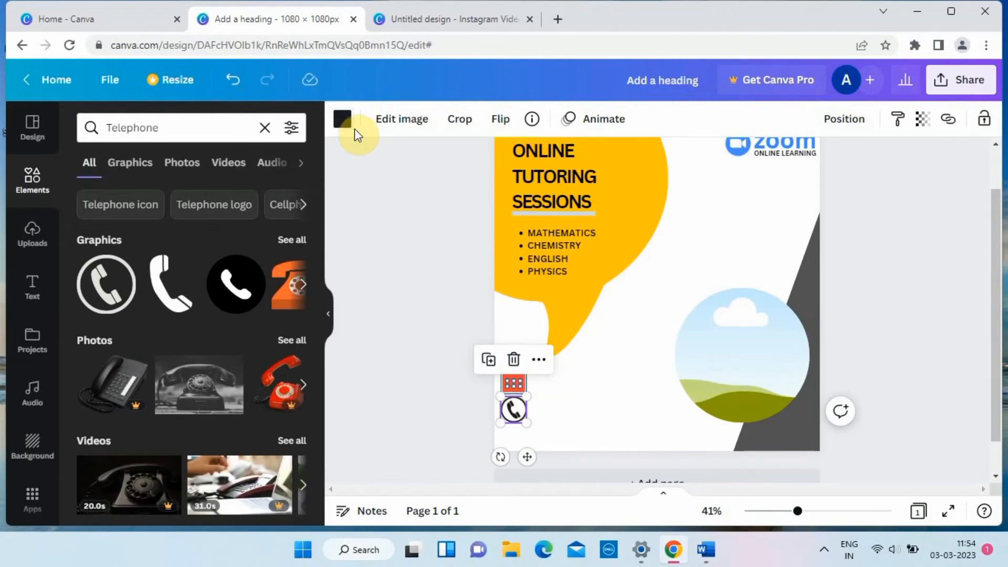
Recolour the telephone icon with the document's yellow so that it matches the speech bubble.
click(342, 119)
click(129, 244)
click(399, 313)
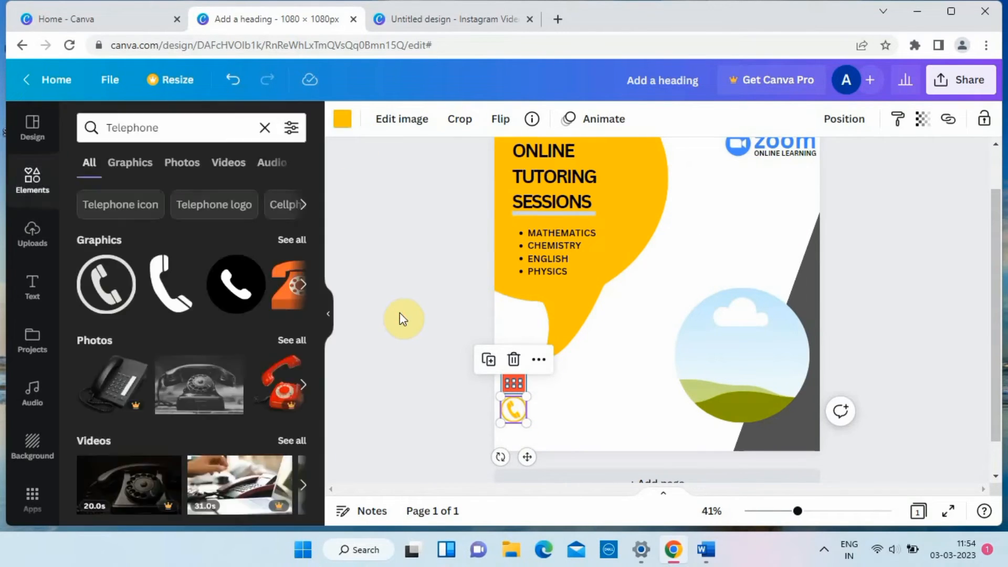
Add the heading "SUN-WED DAY", shrink it to font size 25 and place it beside the calendar icon.
click(32, 287)
click(148, 235)
text(S)
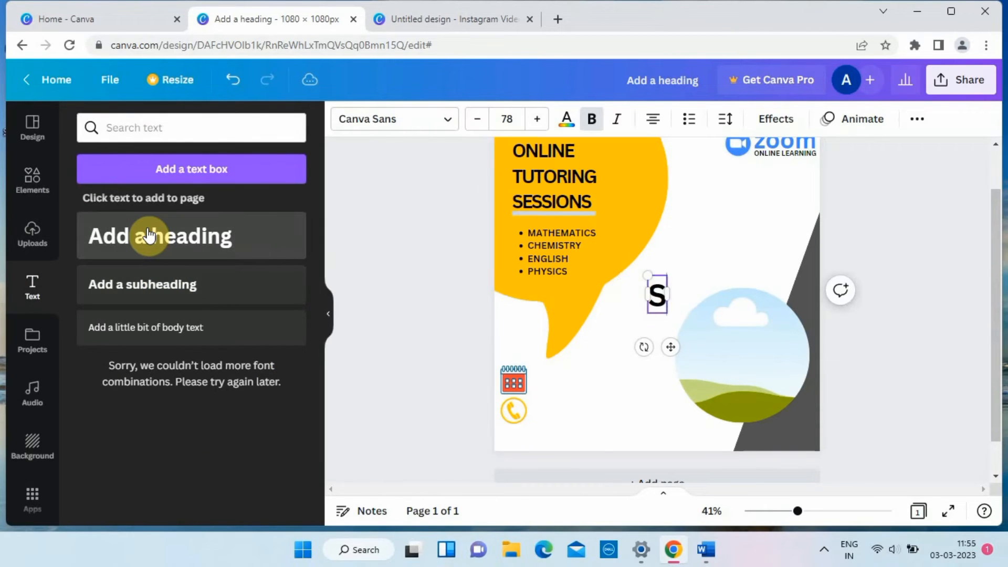
text(UN-WED)
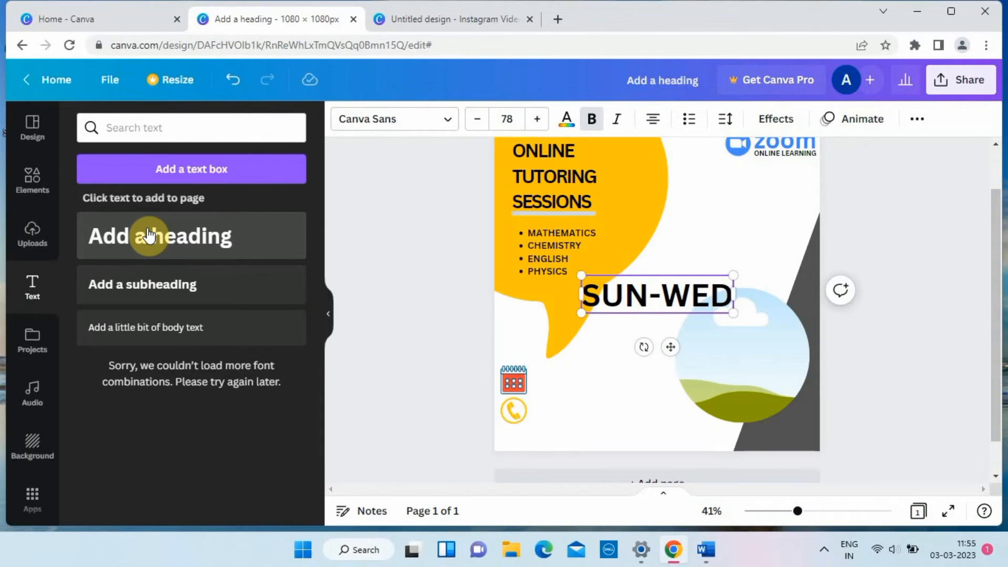
text( DAY)
drag(771, 275, 590, 383)
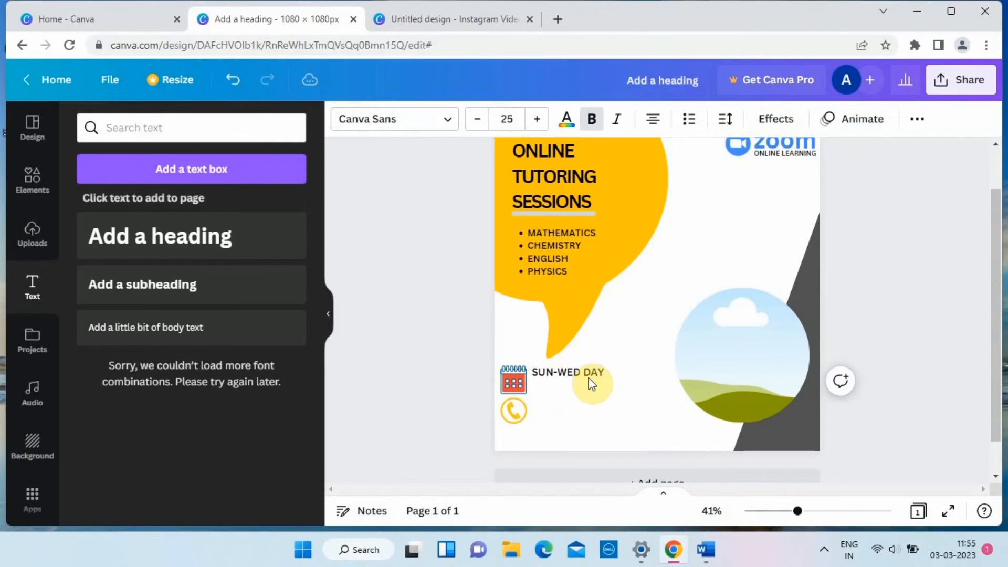
click(591, 383)
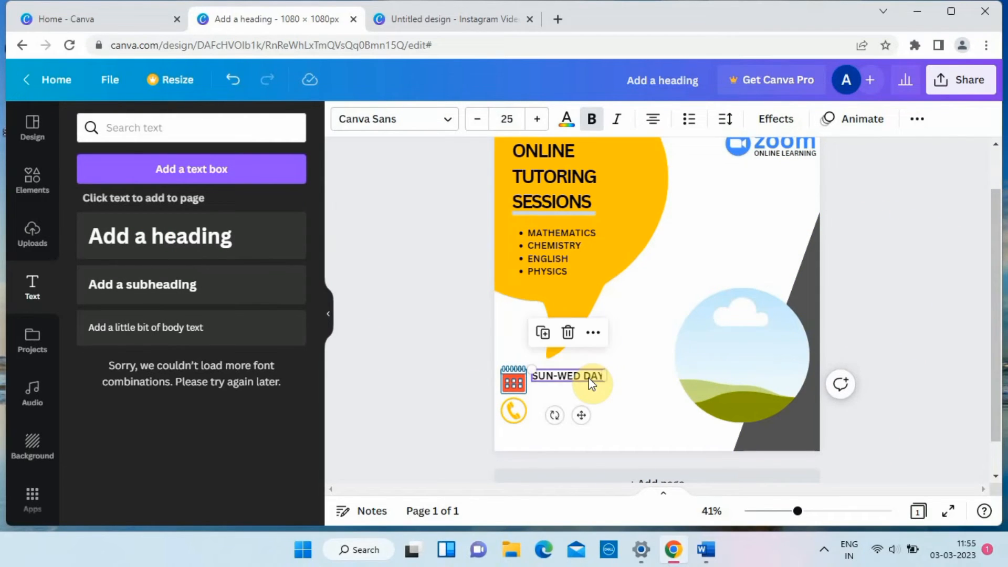
click(593, 376)
Add a subheading reading "11:00 AM - 02:00 PM".
click(254, 292)
text(11:00 AM - 0)
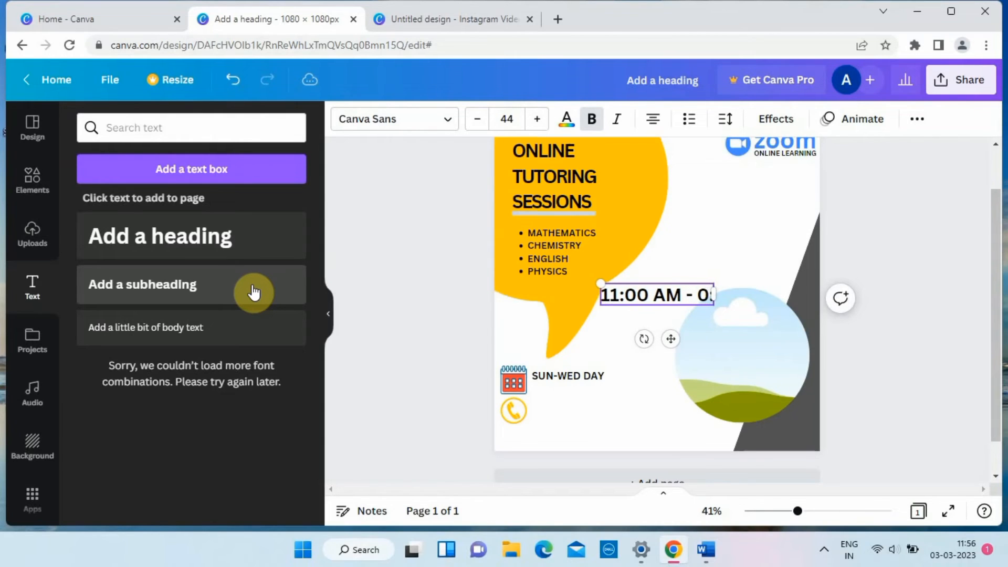
text(2:00 PM)
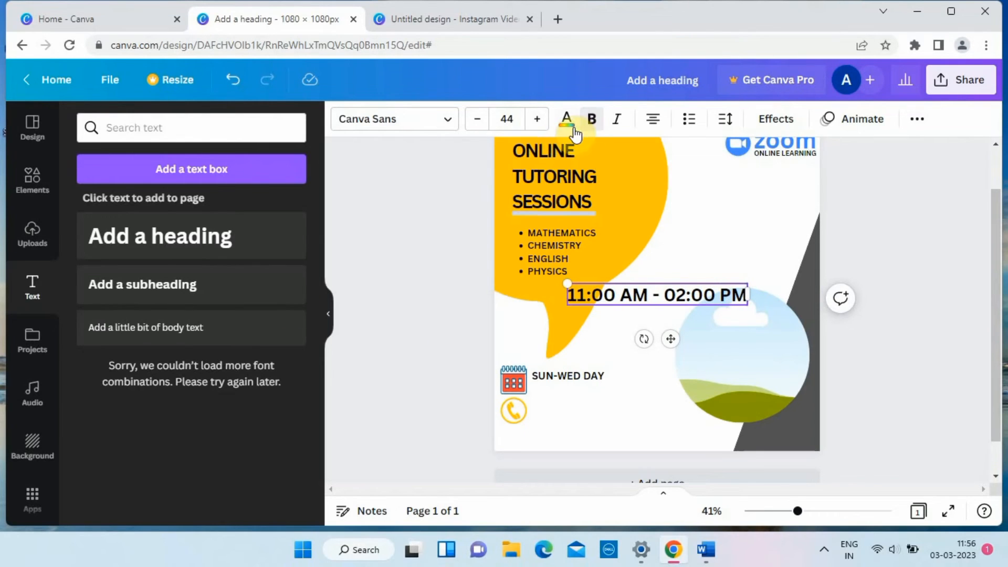
drag(747, 297, 603, 302)
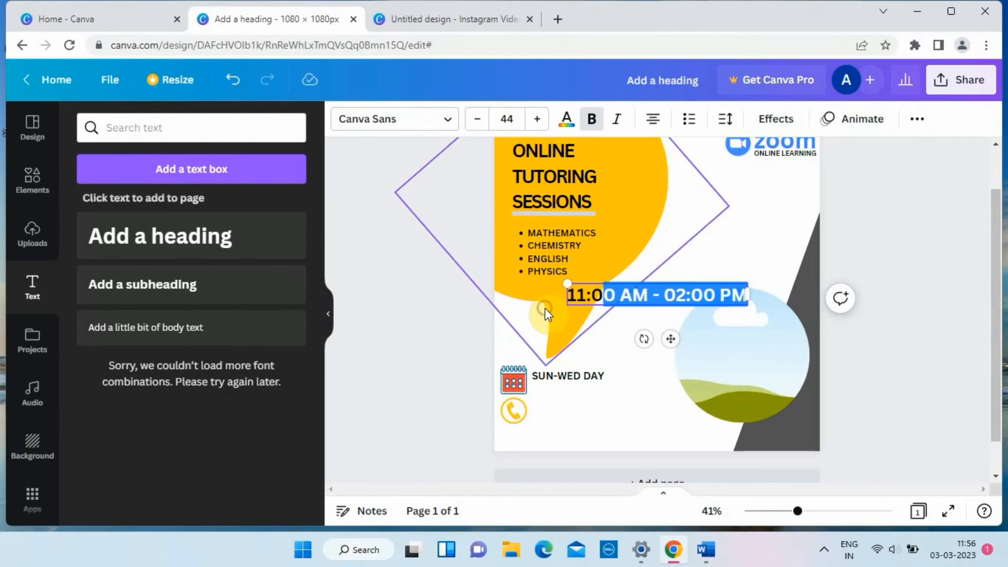
click(739, 298)
click(566, 118)
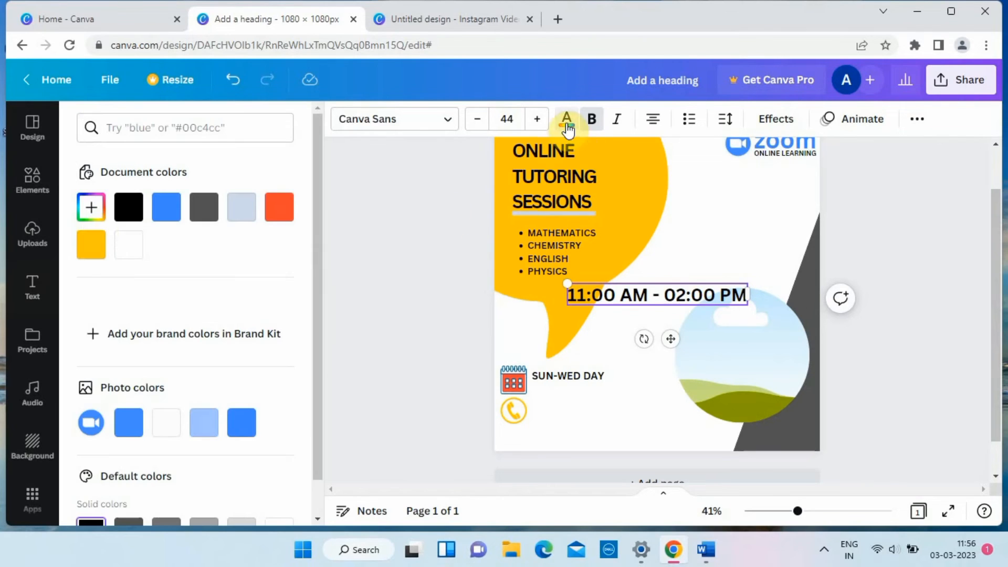
click(277, 217)
click(229, 84)
click(268, 84)
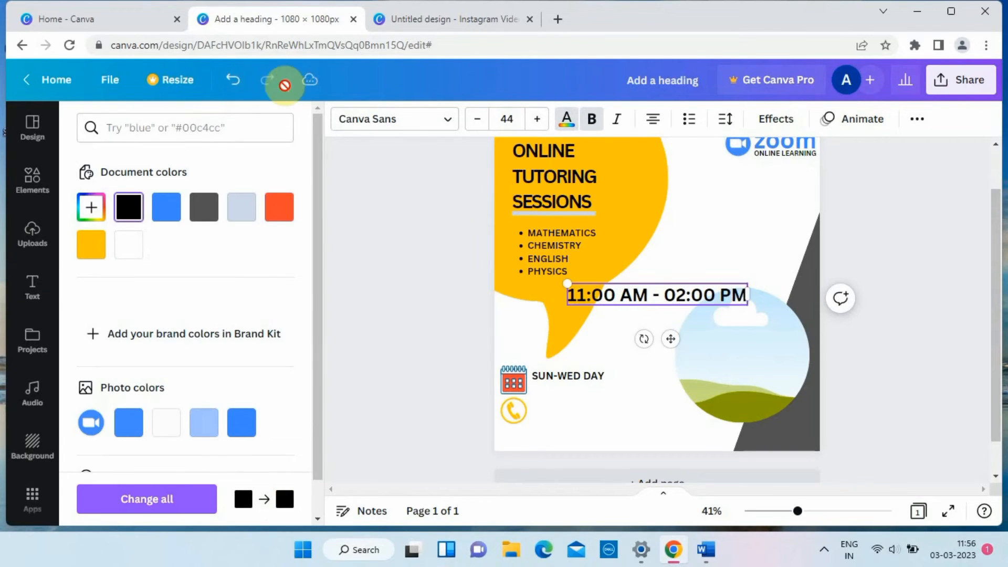
Colour the whole "11:00 AM - 02:00 PM" text in the red used for the calendar icon.
drag(740, 295, 581, 310)
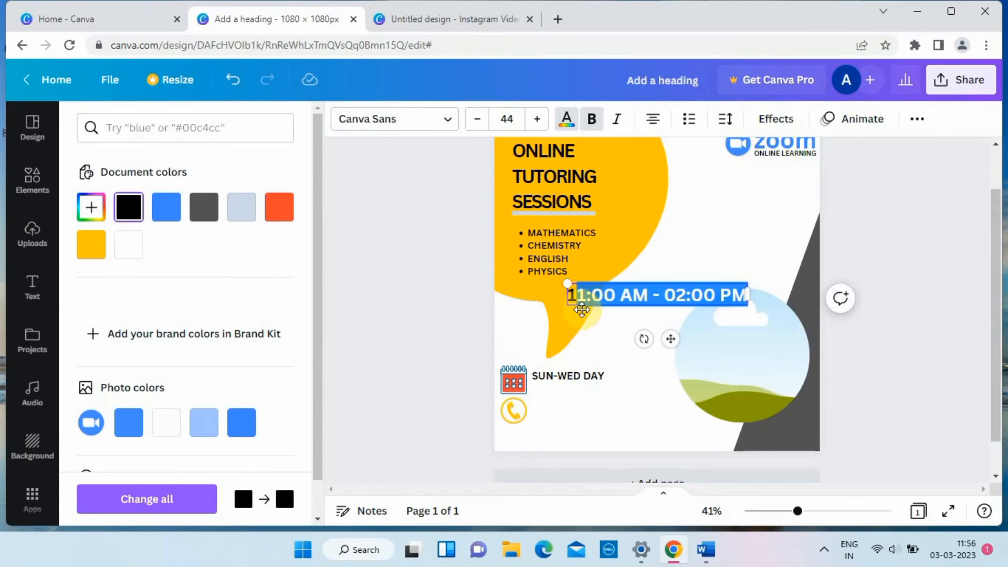
click(279, 207)
Shrink the time text to font size 17.5 and align it directly beneath "SUN-WED DAY".
drag(670, 335, 632, 437)
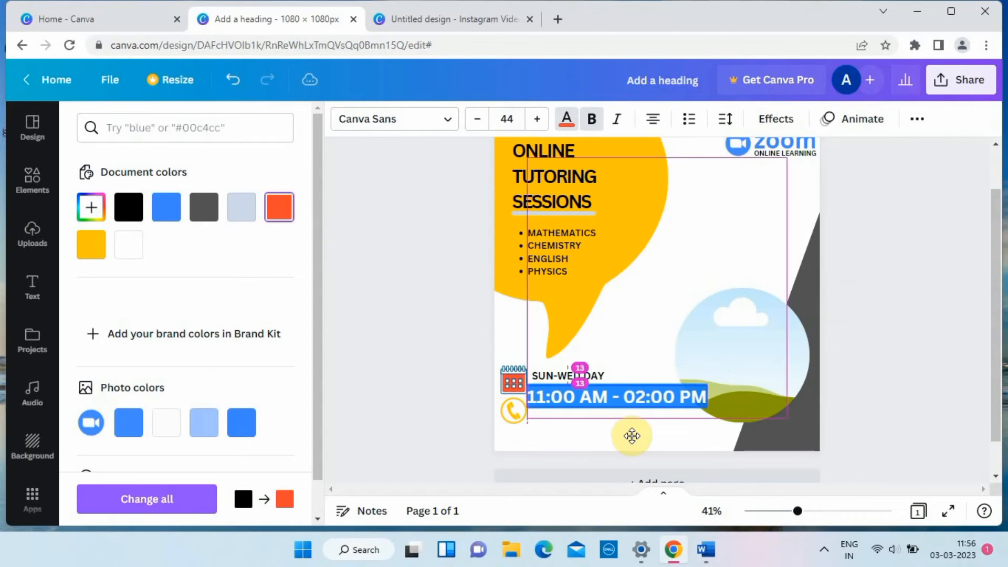
click(699, 385)
drag(527, 385, 637, 404)
drag(682, 437, 578, 419)
click(632, 392)
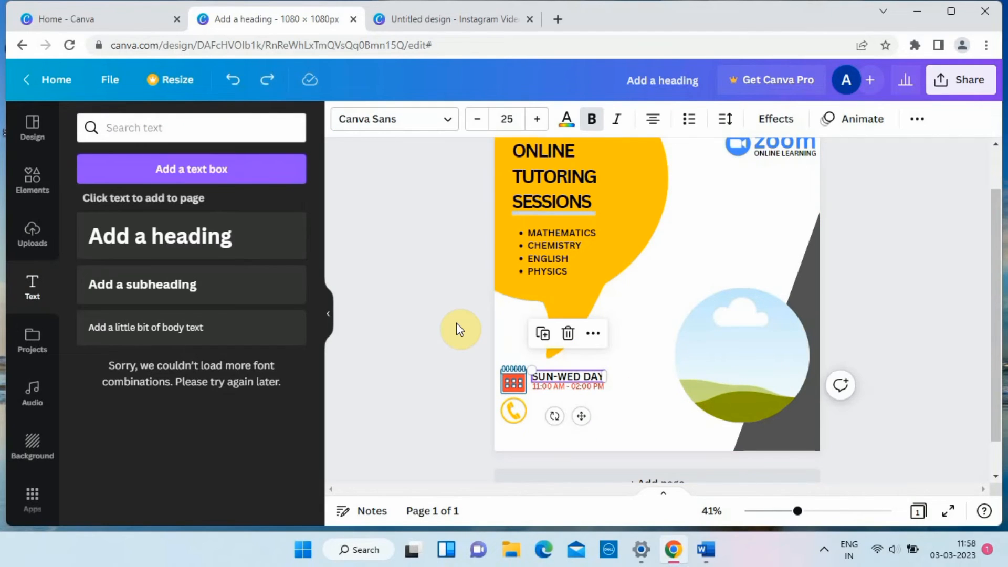
Add the contact phone number beside the telephone icon as bold text at size 26.7.
key(ctrl+d)
drag(588, 421, 587, 455)
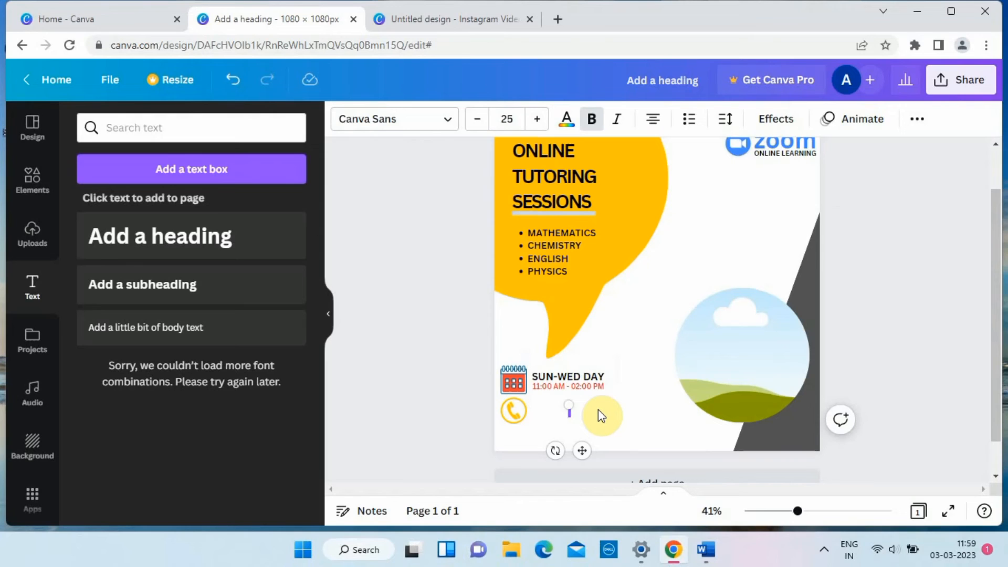
text(+98989)
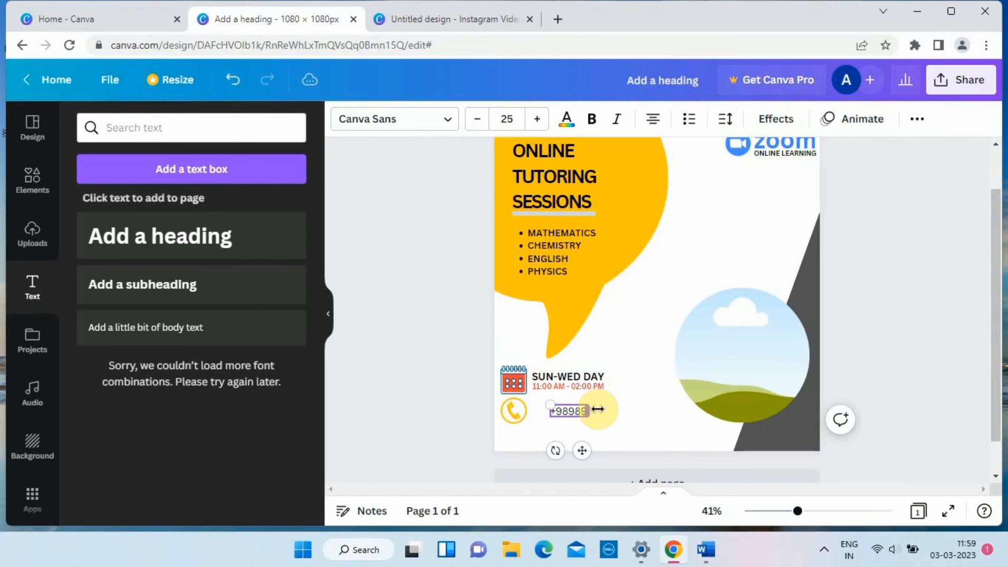
click(265, 81)
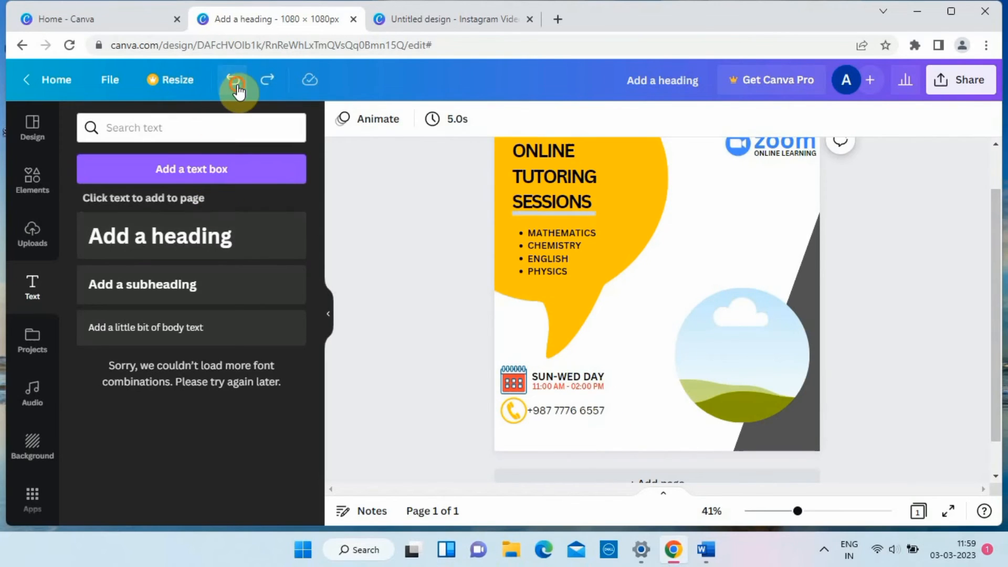
click(265, 83)
click(264, 84)
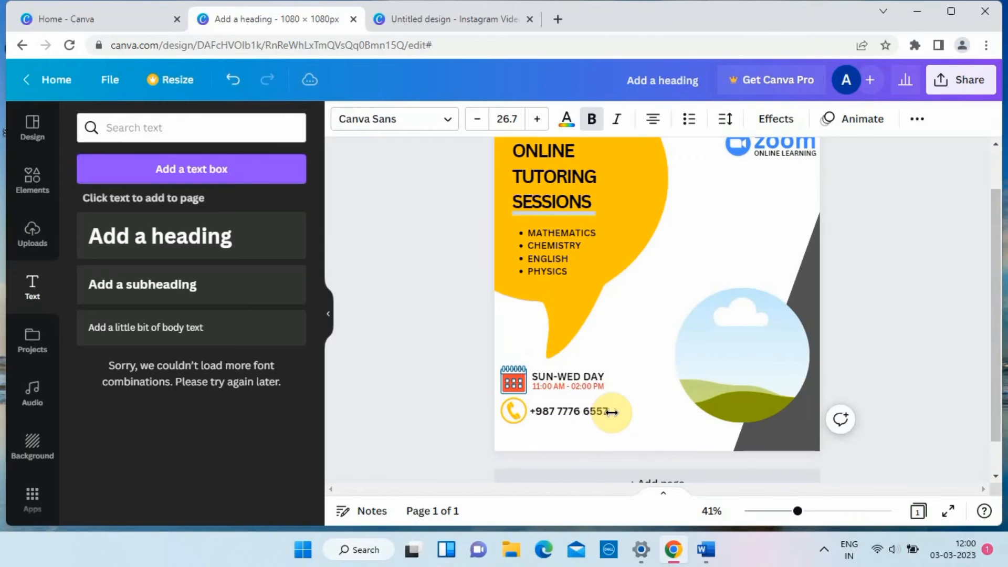
click(659, 340)
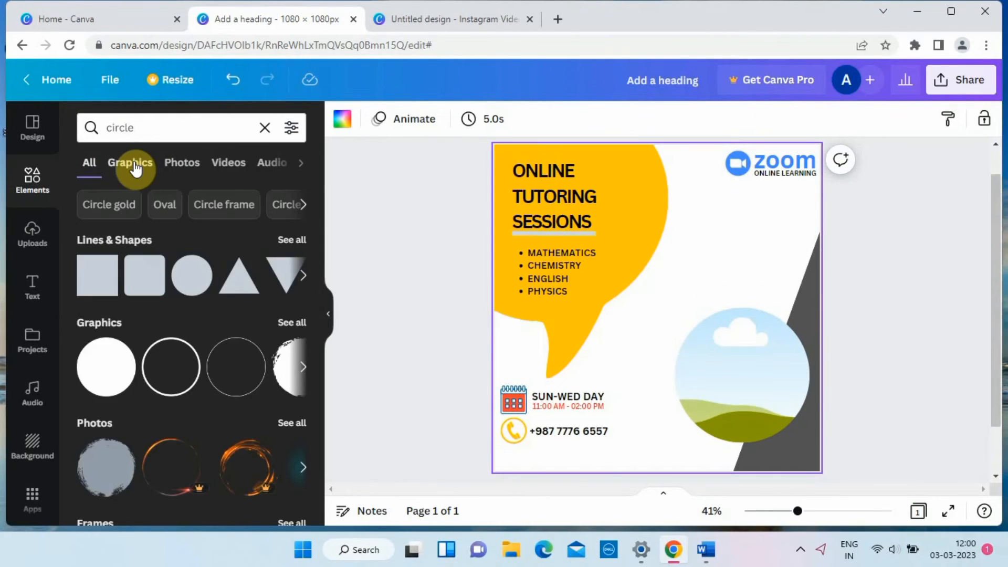
Browse the "circle" graphics in the elements and add the thin ring outline to the page.
click(135, 168)
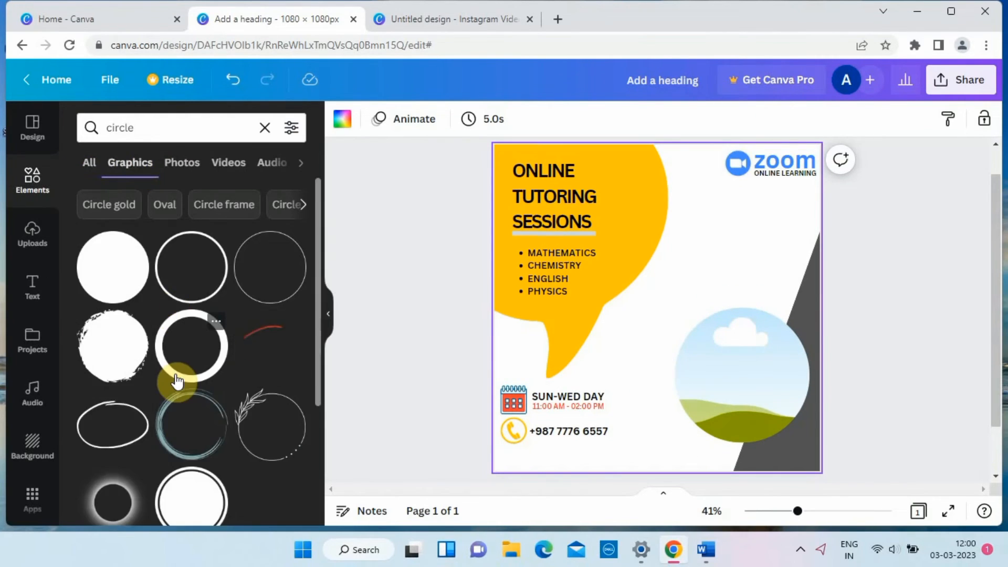
scroll(177, 382, down, 5)
scroll(176, 380, down, 10)
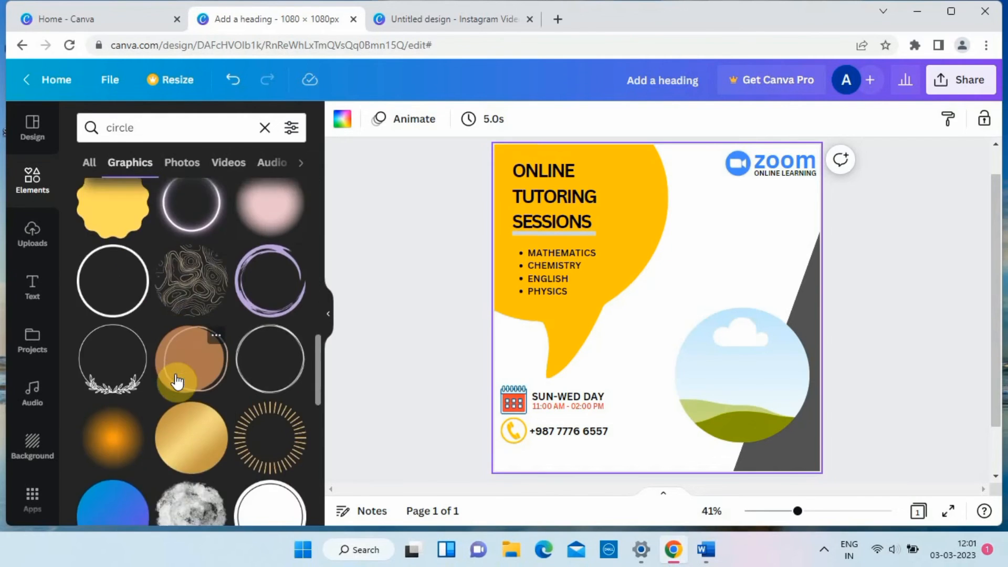
scroll(176, 376, up, 15)
click(180, 333)
Move the ring over the speech bubble and enlarge it until it frames the headings and crosses the subject list.
drag(666, 316, 568, 184)
scroll(467, 194, up, 1)
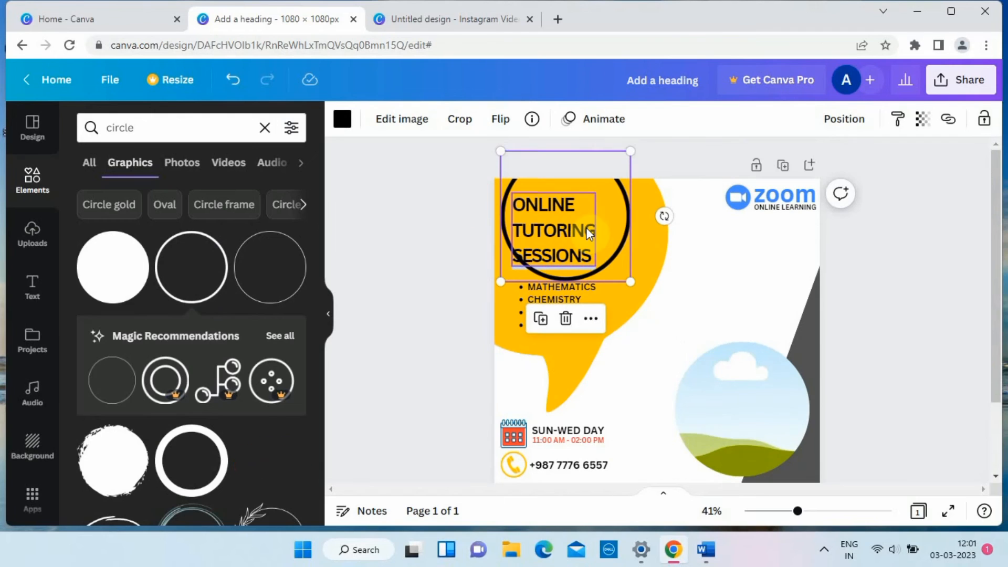
drag(615, 226, 621, 236)
drag(635, 165, 695, 96)
drag(618, 216, 603, 228)
Send the ring backward one layer.
right_click(603, 230)
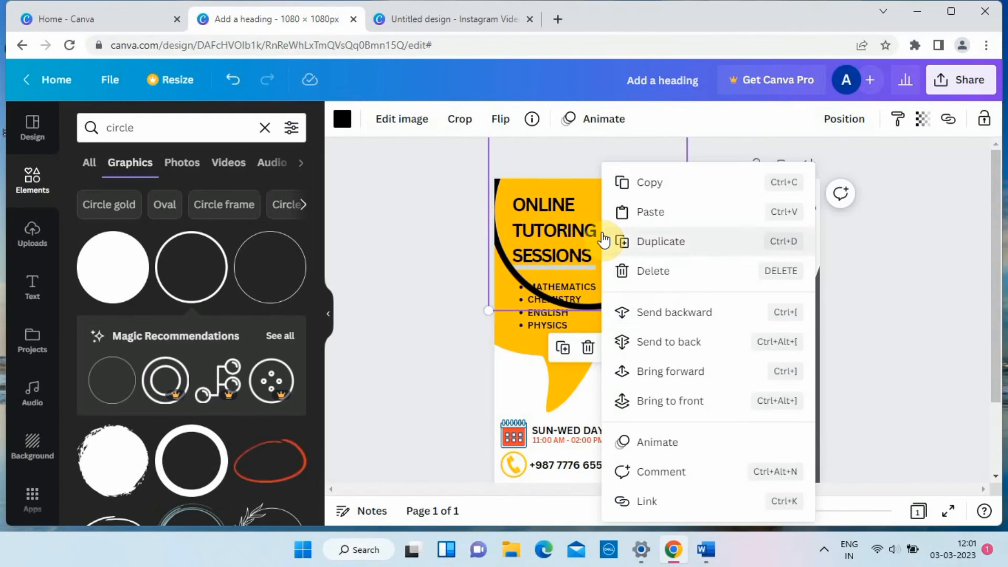
click(662, 312)
click(658, 363)
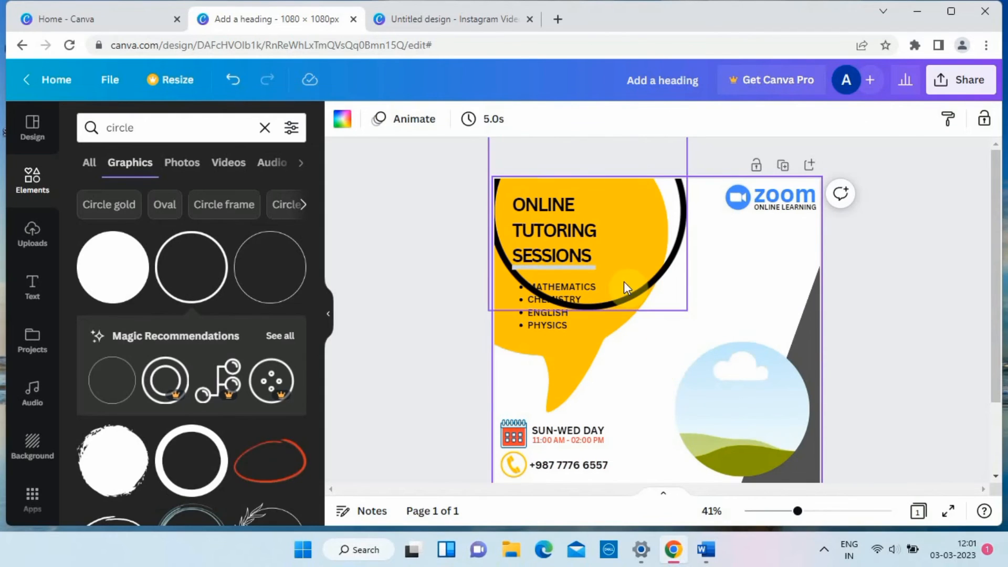
click(549, 323)
click(568, 120)
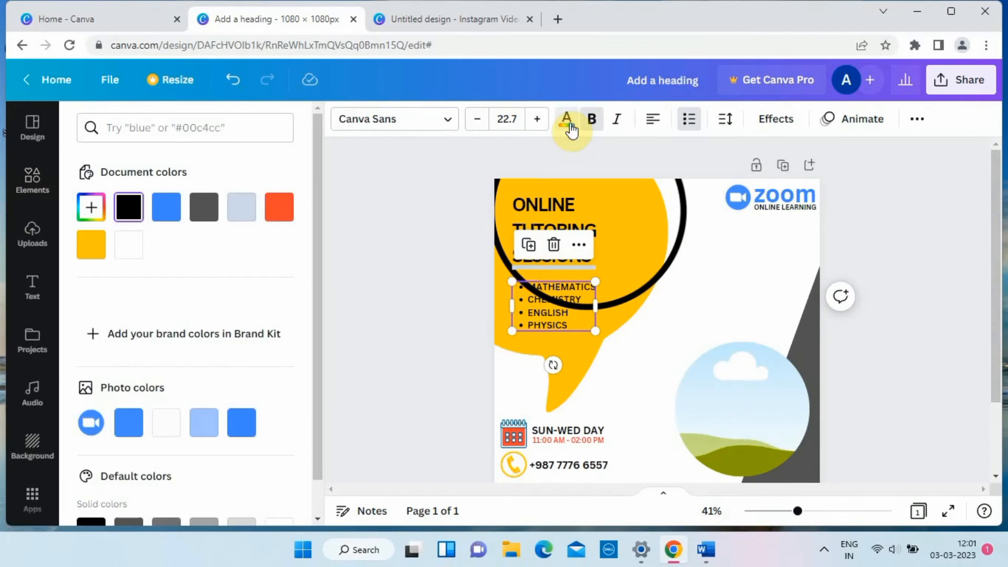
click(684, 369)
Recolour the ring over the speech bubble white.
click(669, 267)
click(342, 119)
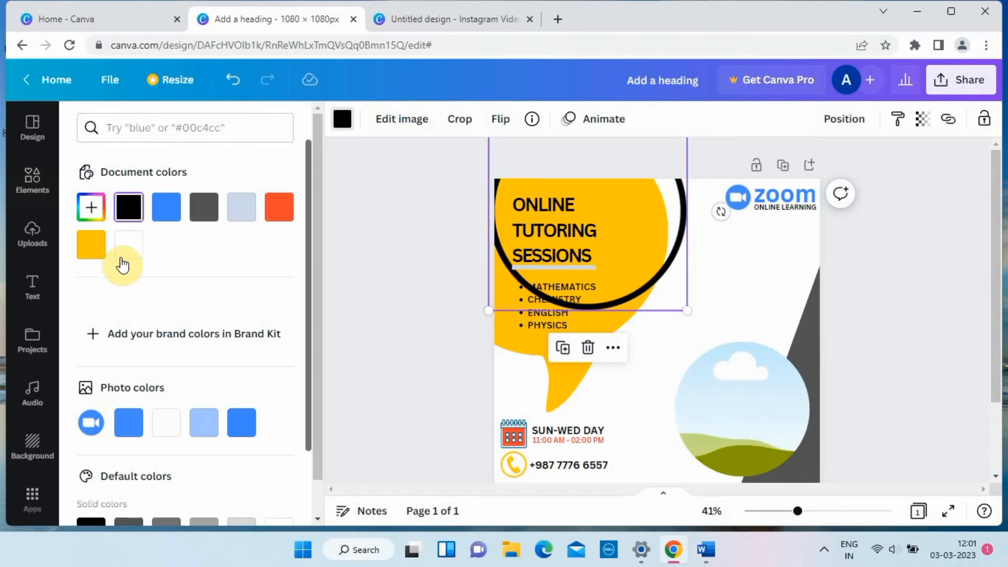
click(127, 248)
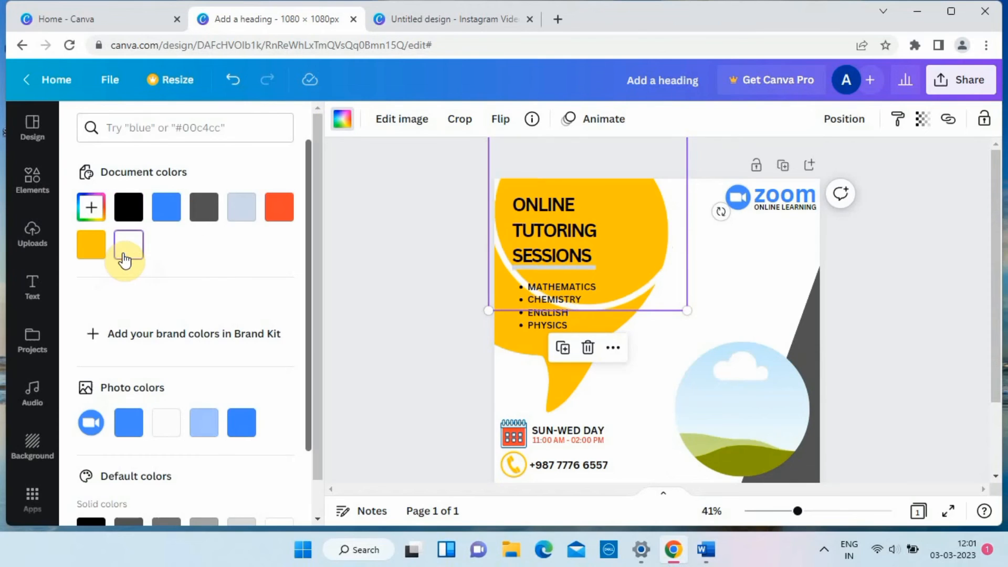
click(420, 126)
scroll(361, 266, down, 2)
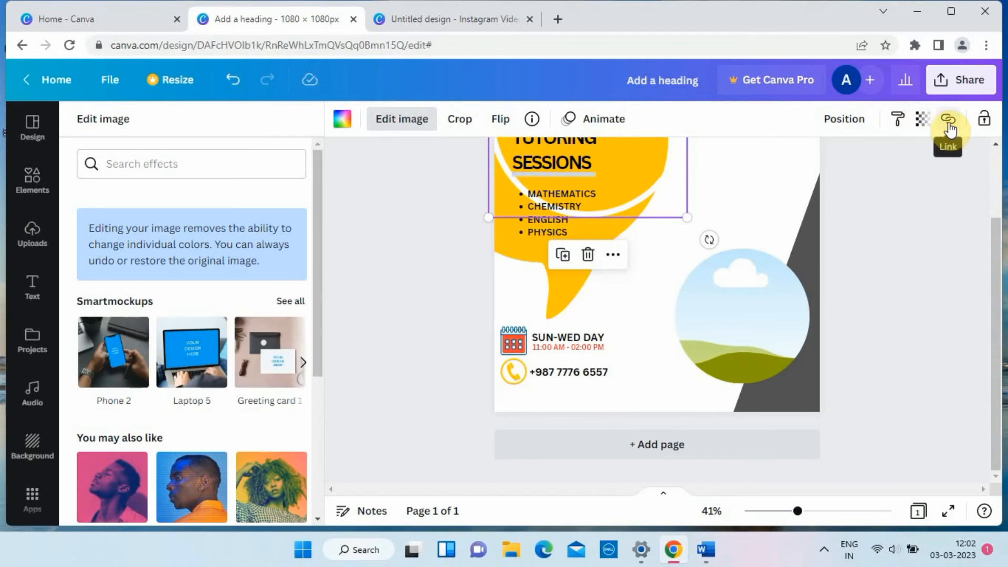
scroll(439, 244, up, 2)
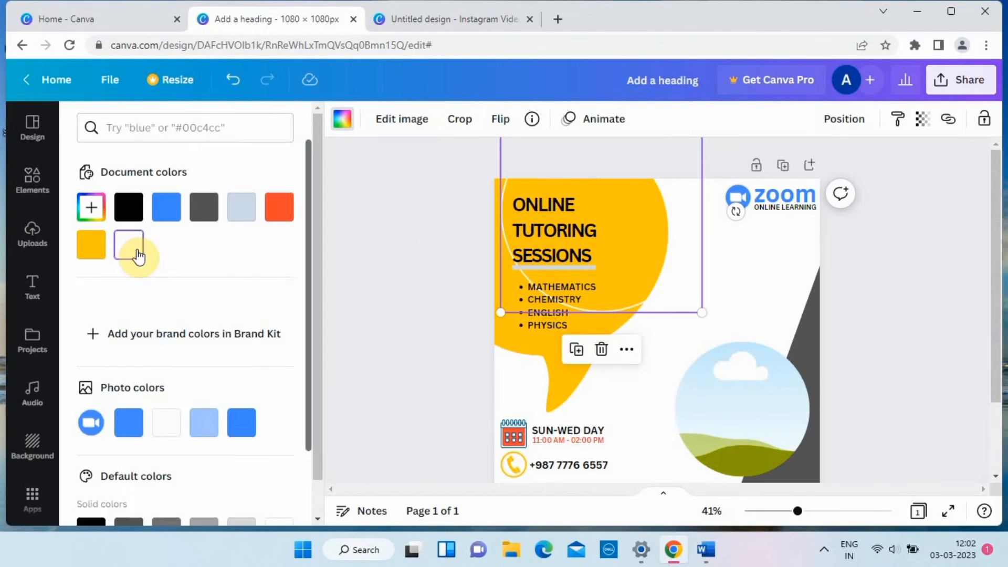
Nudge the thin white ring slightly left over the speech bubble.
click(381, 313)
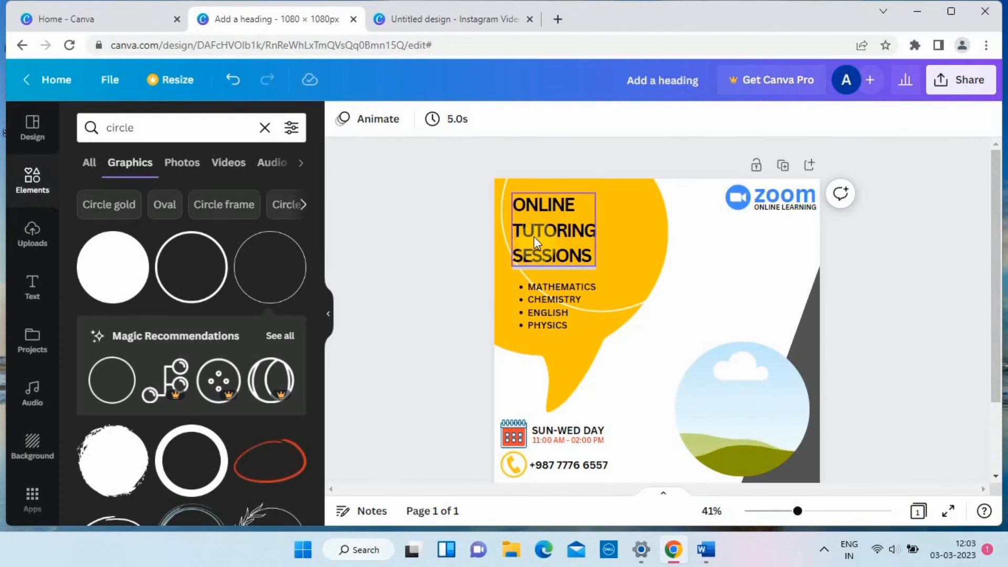
click(505, 220)
key(Left)
key(Left)
key(Left)
key(Left)
key(Left)
key(Left)
key(Left)
key(Left)
key(Left)
key(Left)
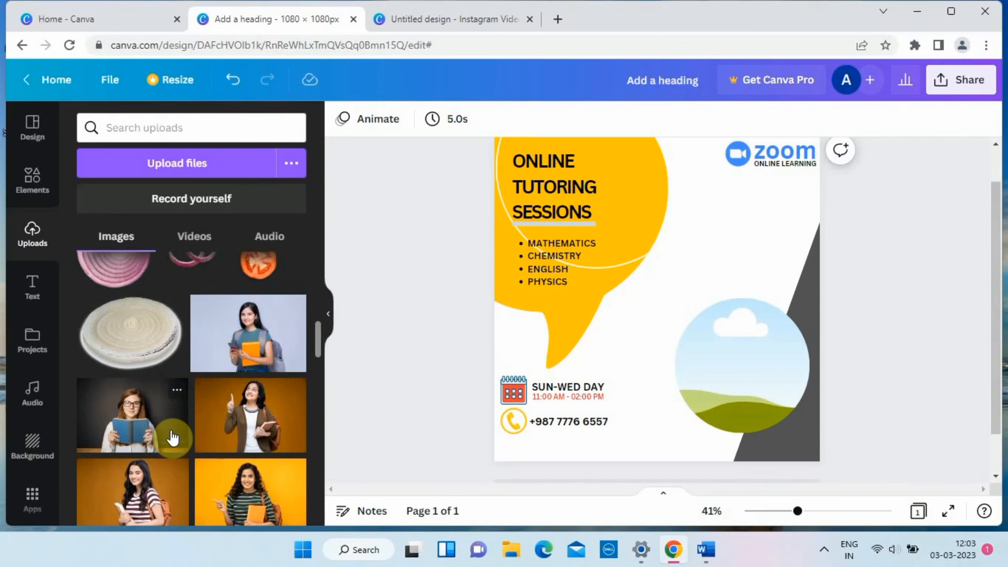
Fill the circular photo frame with the uploaded picture of the smiling student in a striped shirt holding an orange folder.
scroll(173, 439, down, 1)
click(246, 444)
drag(626, 310, 747, 364)
double_click(739, 363)
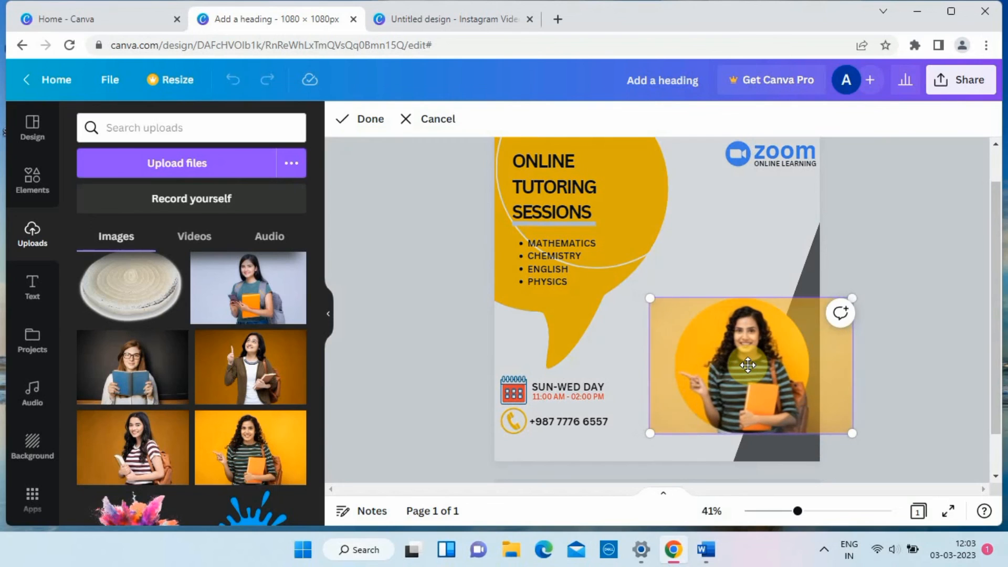
click(754, 236)
Add a solid circle graphic, shrink it to about 40 × 40 px and recolour it with the blue from the Zoom logo.
click(32, 180)
click(118, 283)
drag(722, 256, 632, 384)
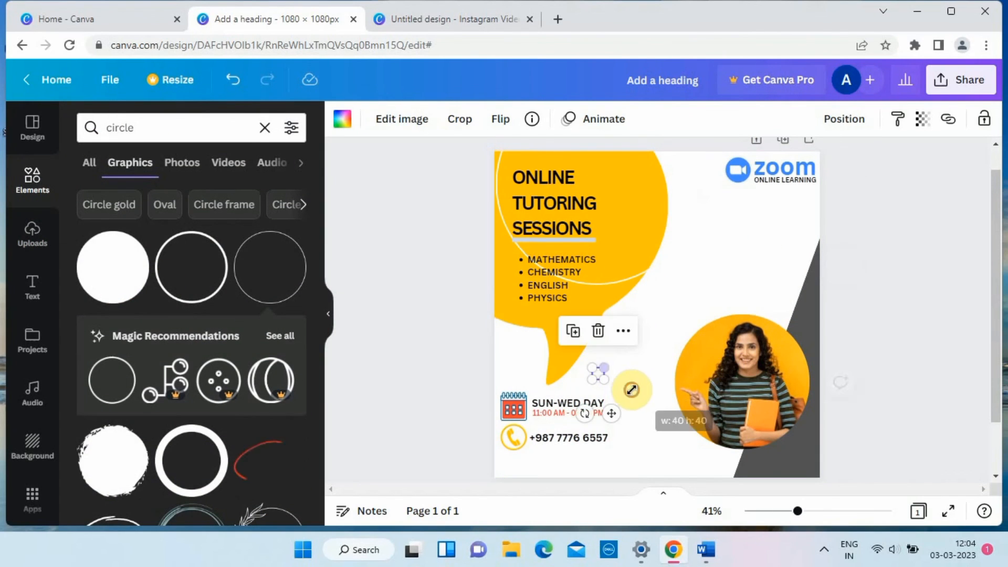
click(342, 123)
click(241, 472)
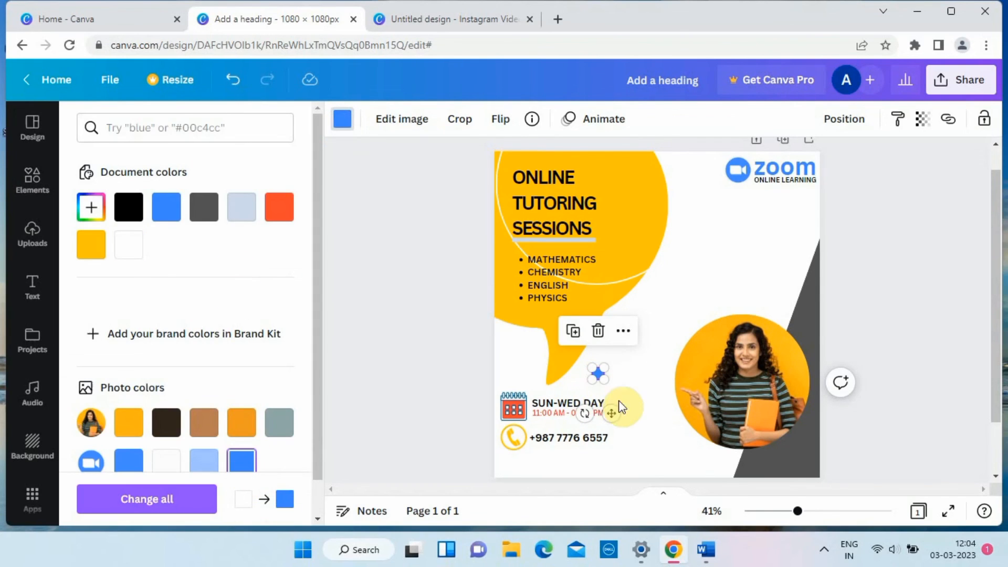
Move the small blue circle into the empty area below the Zoom logo and duplicate it.
click(635, 370)
click(599, 377)
drag(611, 414, 713, 237)
key(ctrl+d)
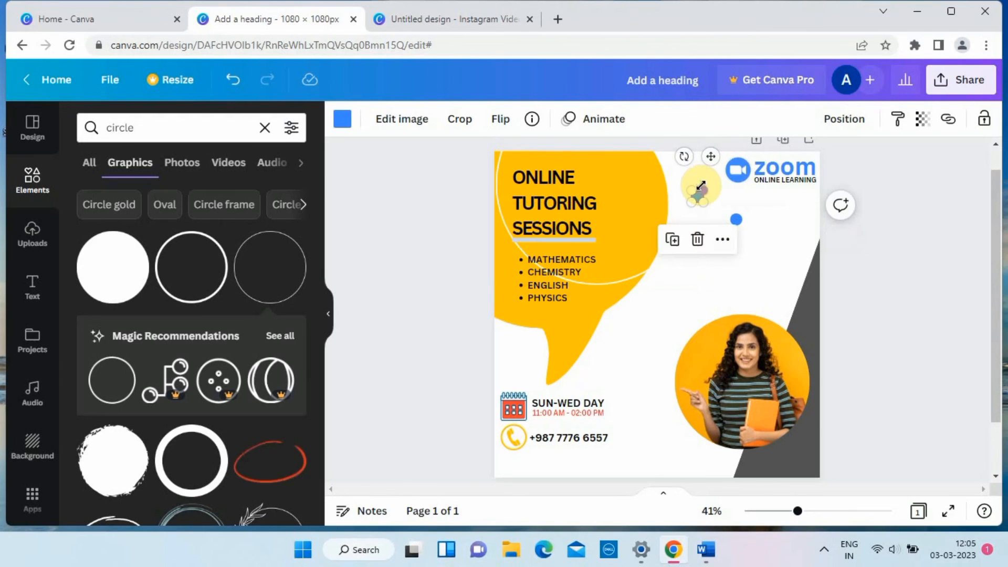
Make the duplicate dot smaller and orange-red, placed above and to the left of the blue dot.
click(912, 207)
click(697, 198)
drag(701, 202, 702, 202)
drag(708, 239, 719, 227)
click(765, 209)
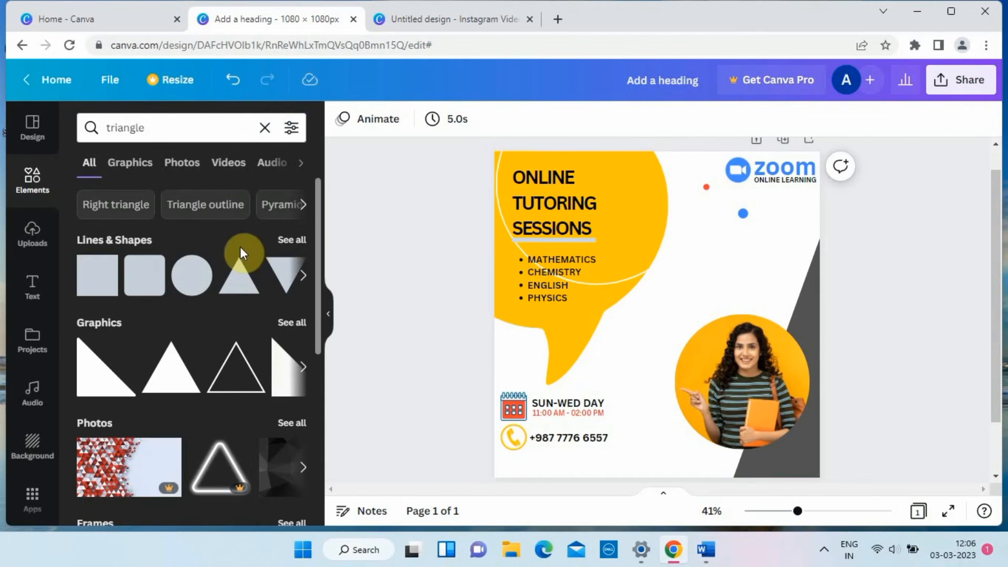
Add a triangle shape to the page and open its fill colour choices.
click(241, 275)
click(428, 119)
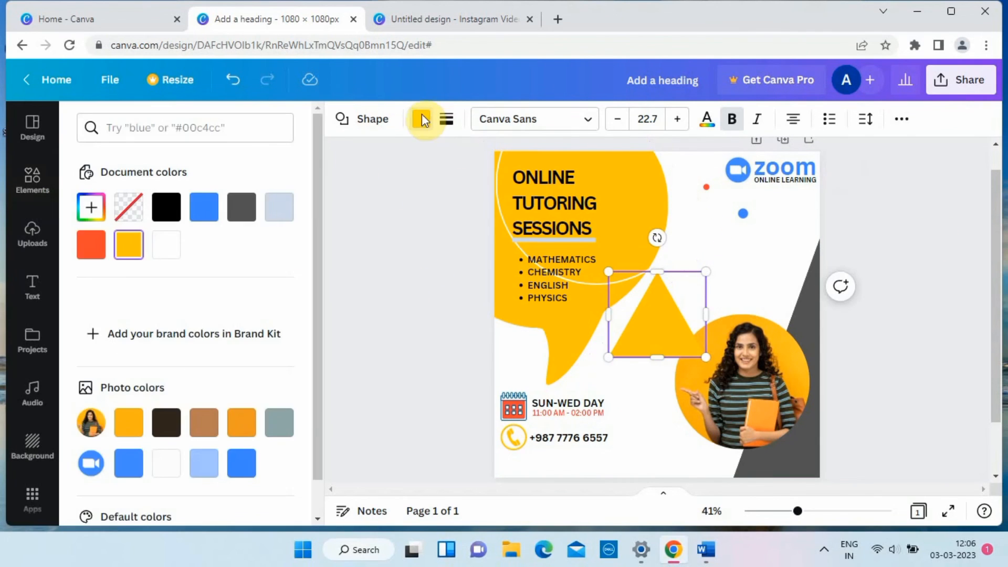